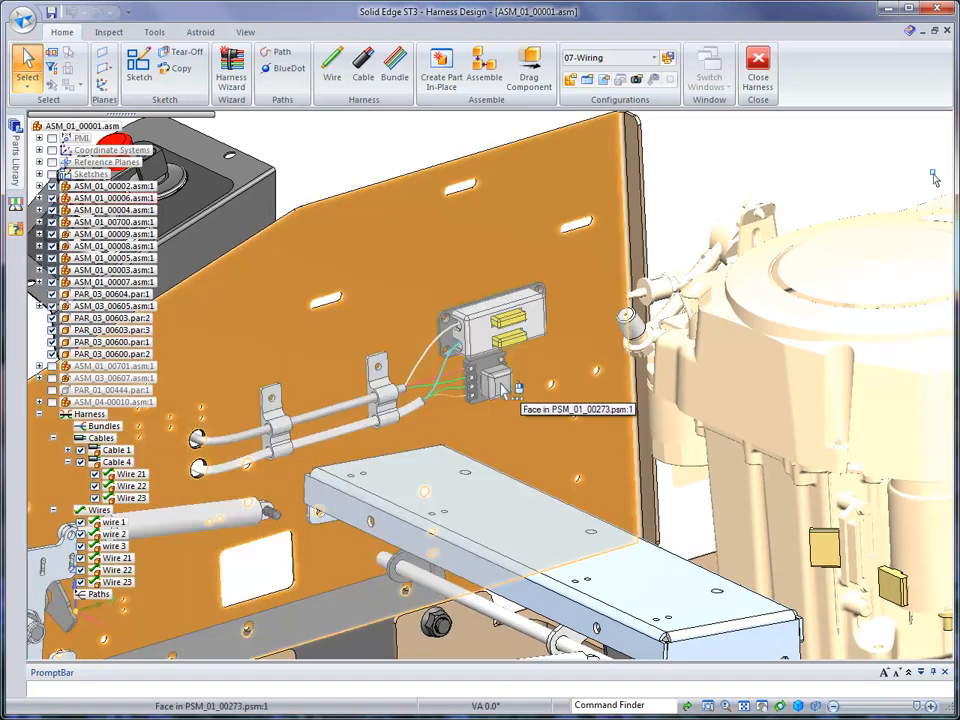
- Open the relay part PAR_03_00604.par from the assembly in the part environment
right_click(518, 388)
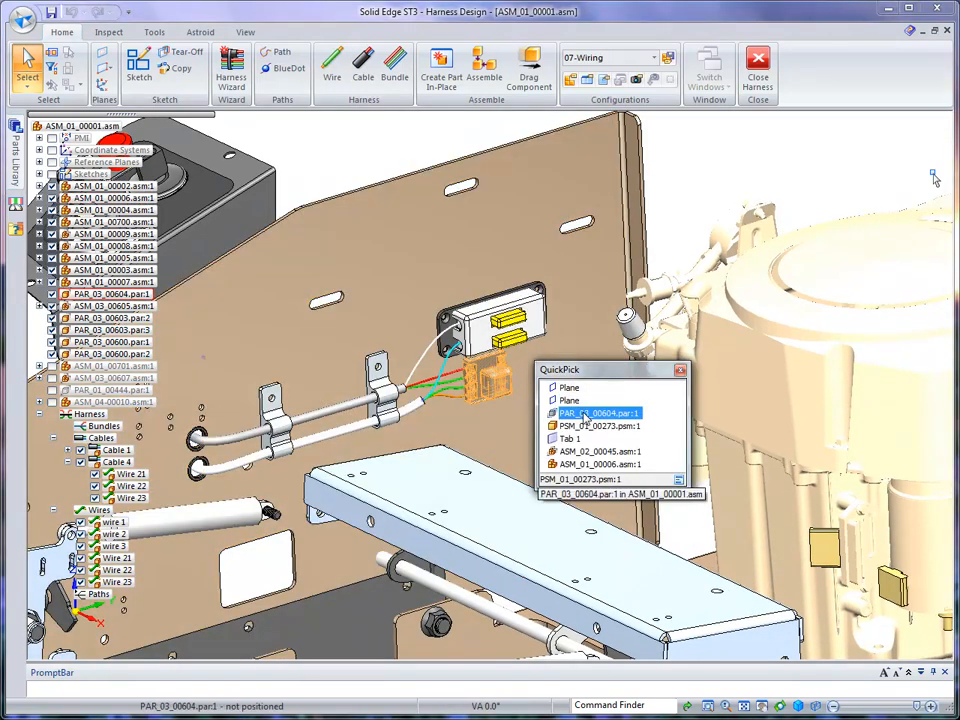
click(586, 416)
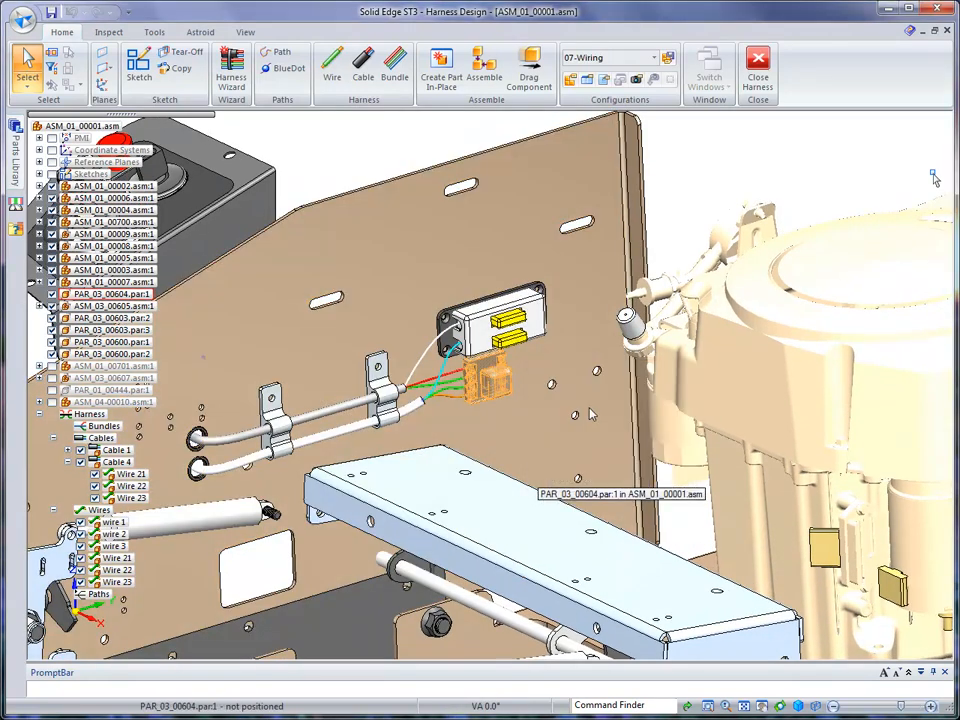
right_click(718, 147)
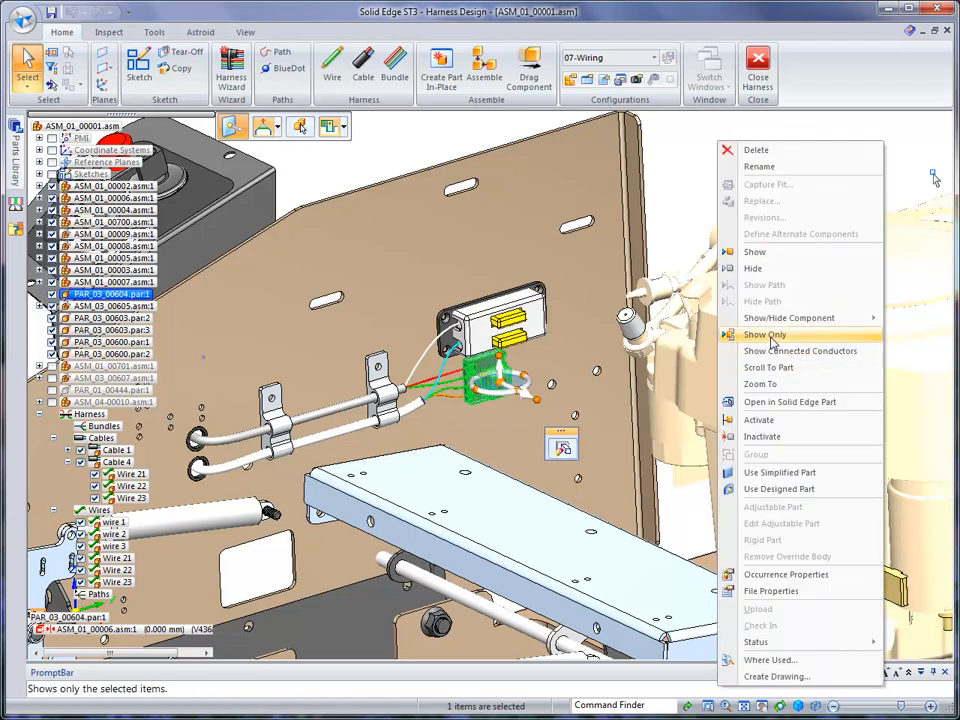
click(790, 402)
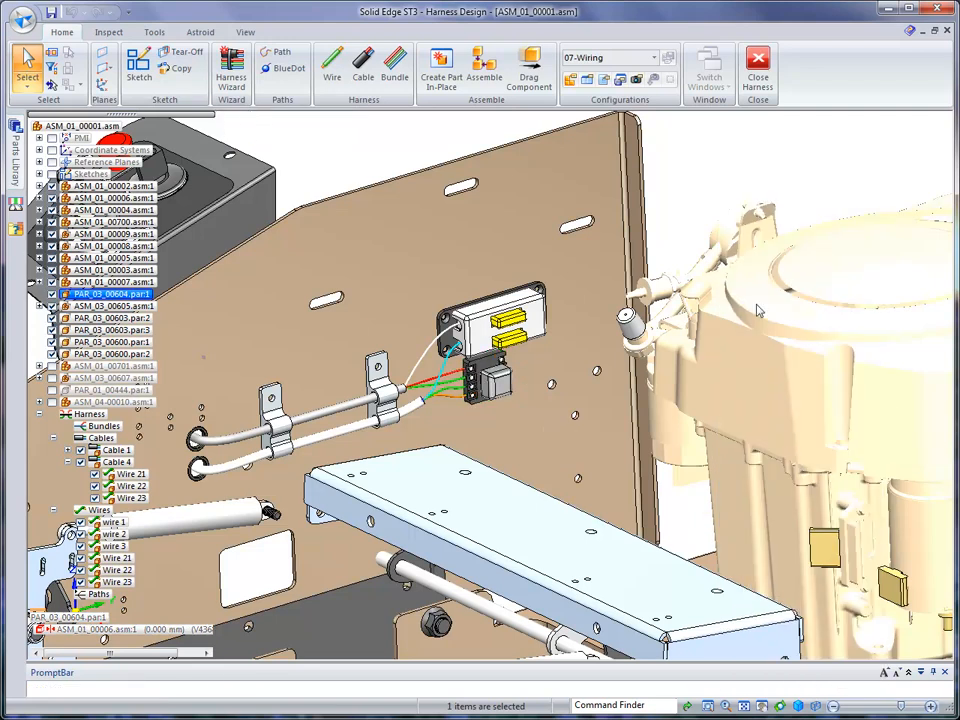
middle_drag(735, 161, 836, 181)
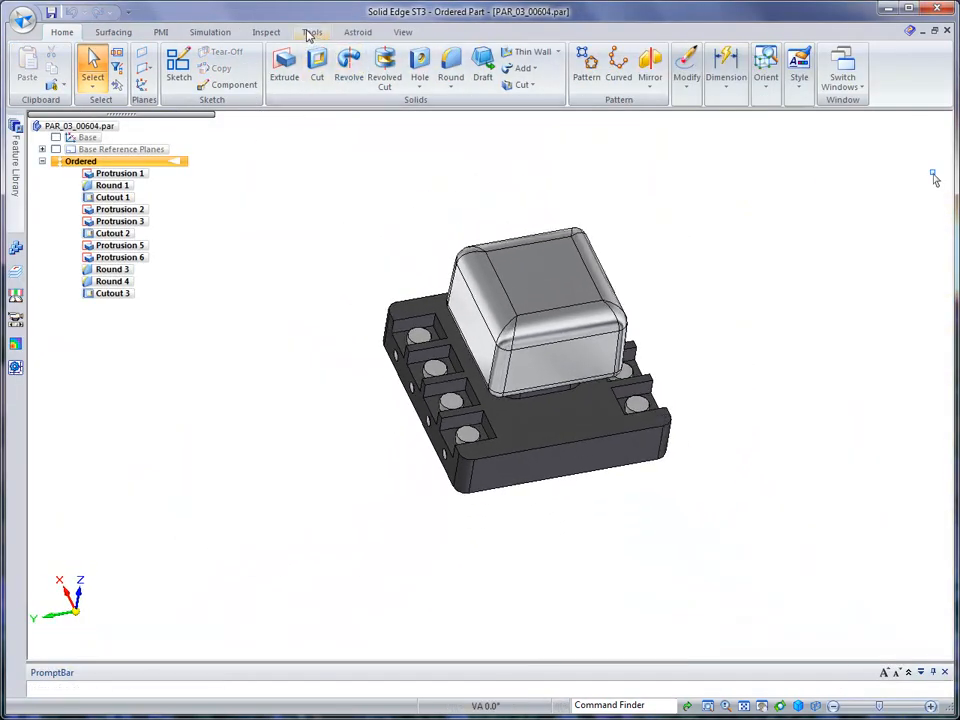
- Open the terminal assignments of the relay part and examine the numbered terminals on the model
click(312, 33)
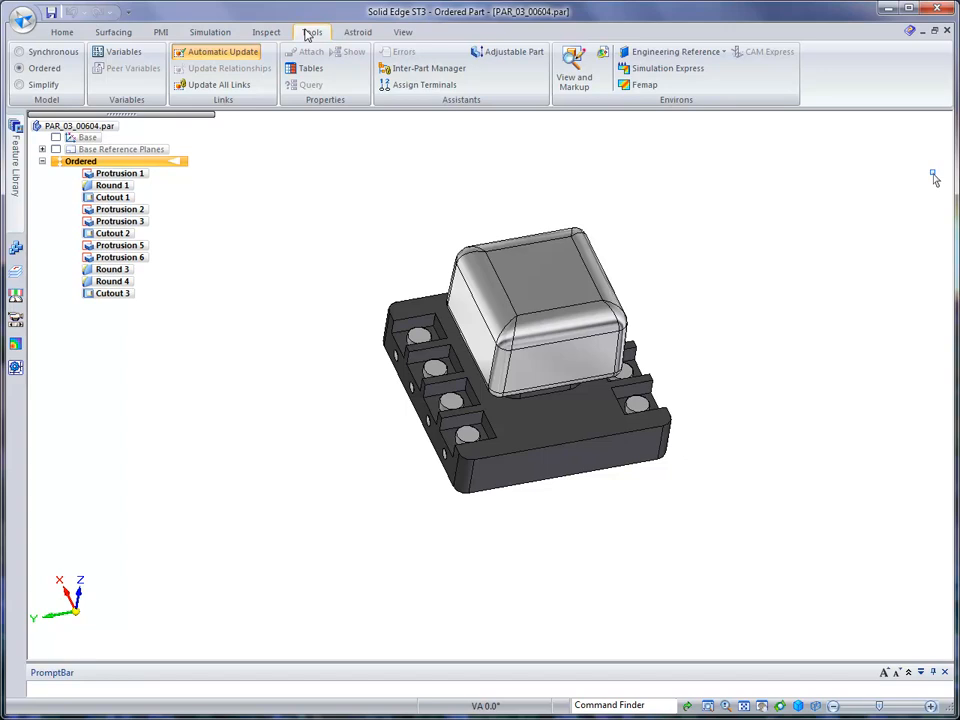
click(428, 88)
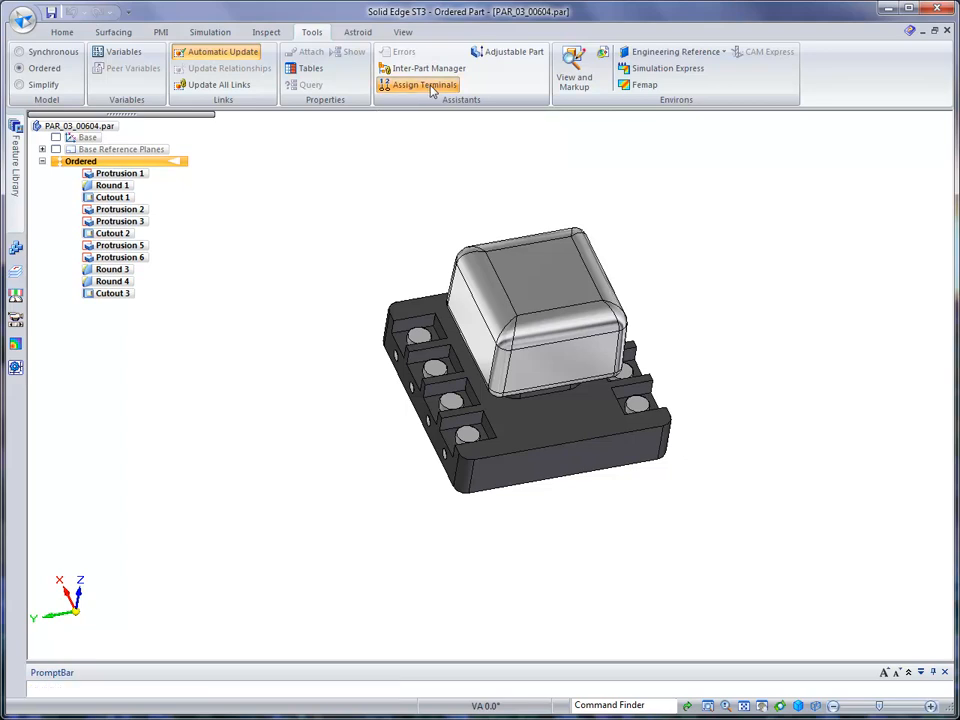
drag(140, 13, 275, 182)
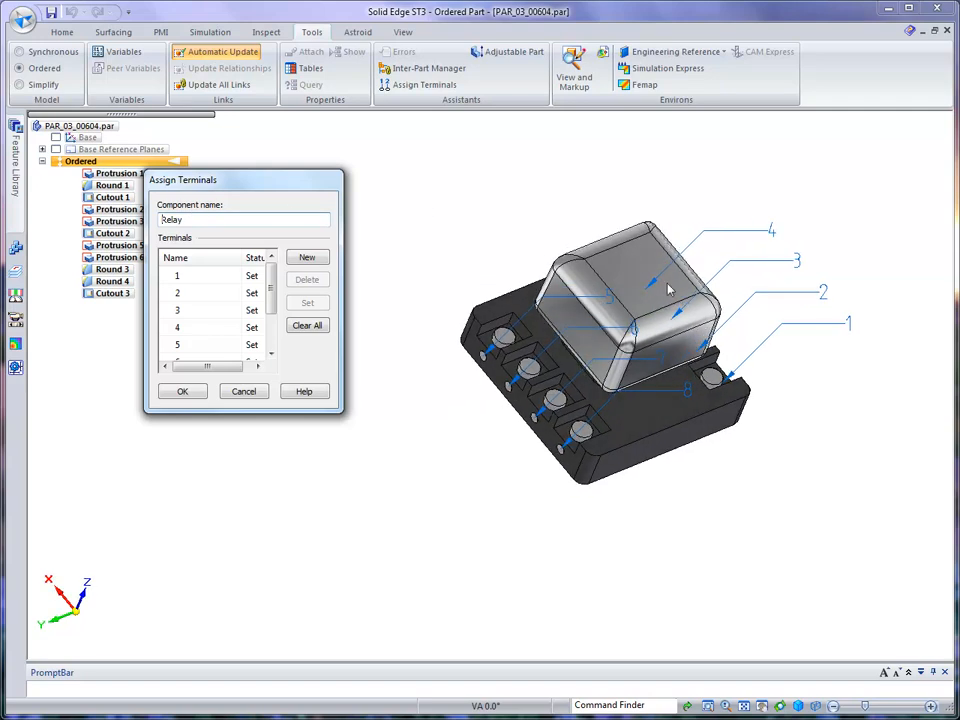
middle_drag(655, 358, 616, 315)
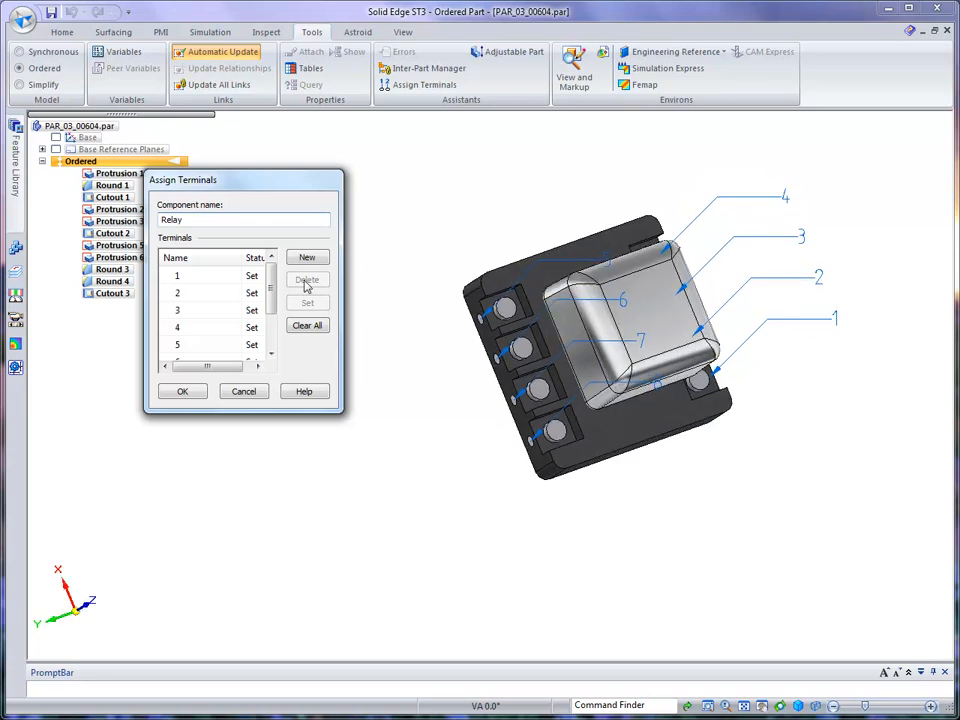
click(200, 274)
middle_drag(840, 353, 853, 349)
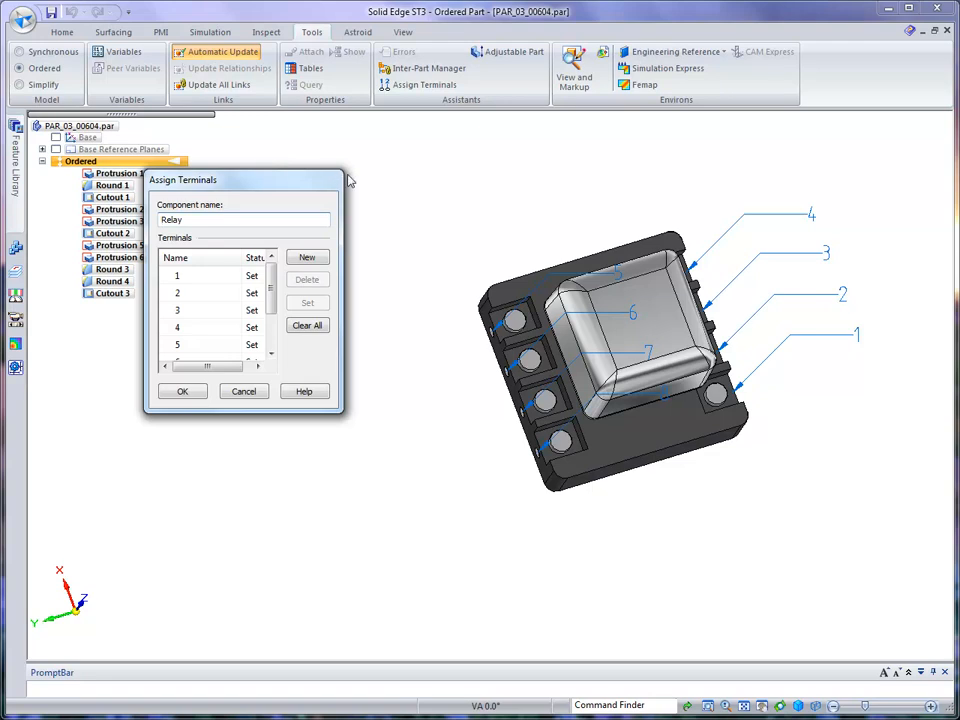
- Leave the terminal assignments and close the relay part without saving, returning to the harness assembly
click(62, 36)
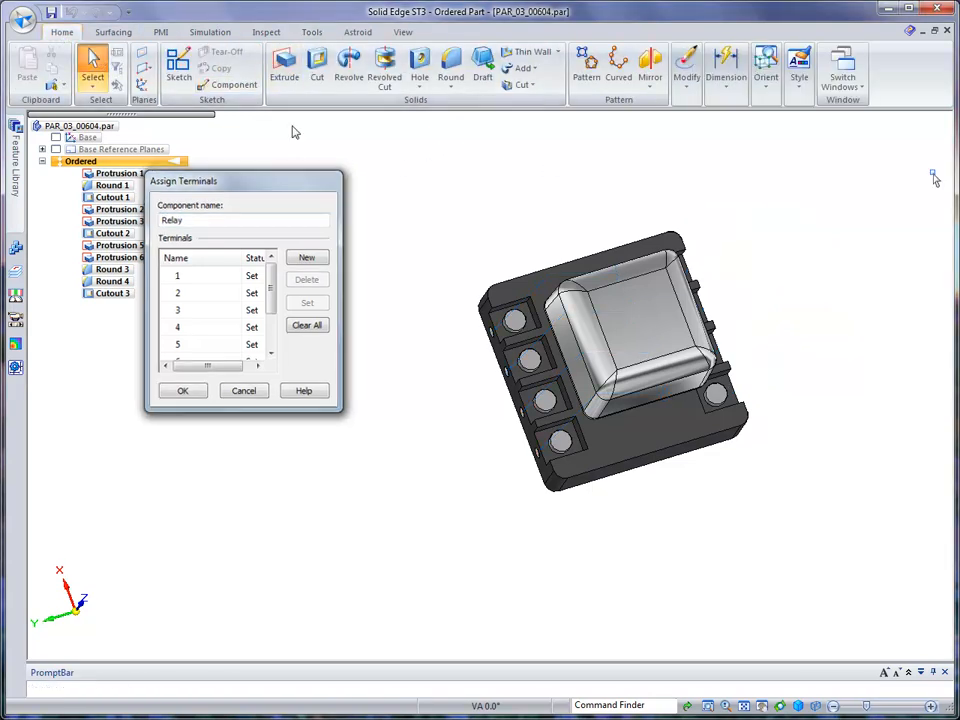
click(947, 31)
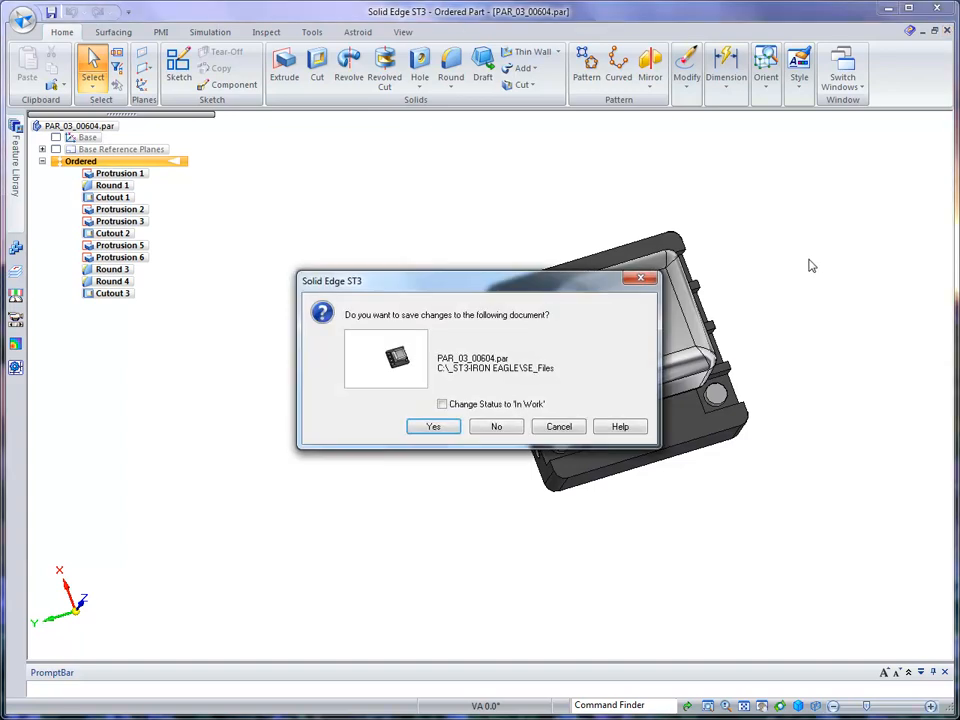
click(496, 426)
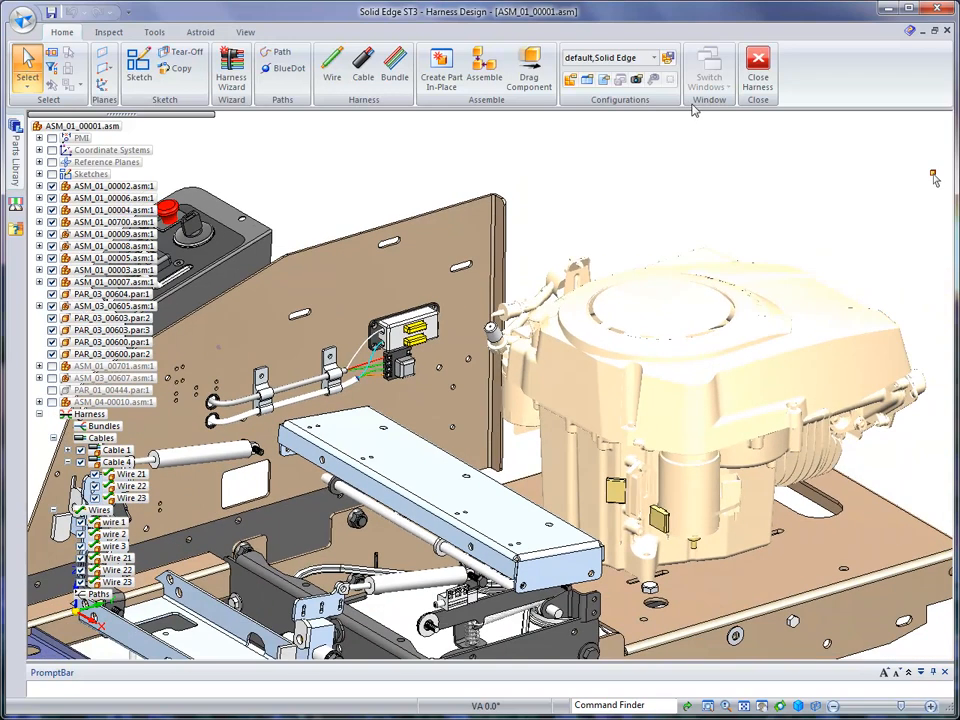
- Start the Harness Wizard and choose Sample as the document format
click(232, 72)
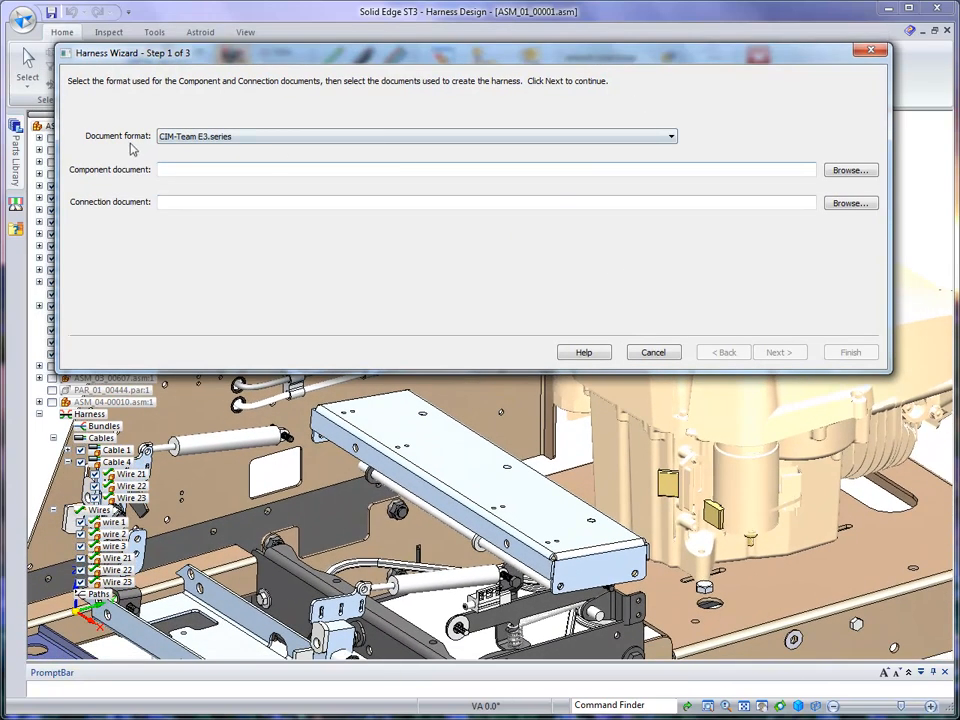
click(672, 137)
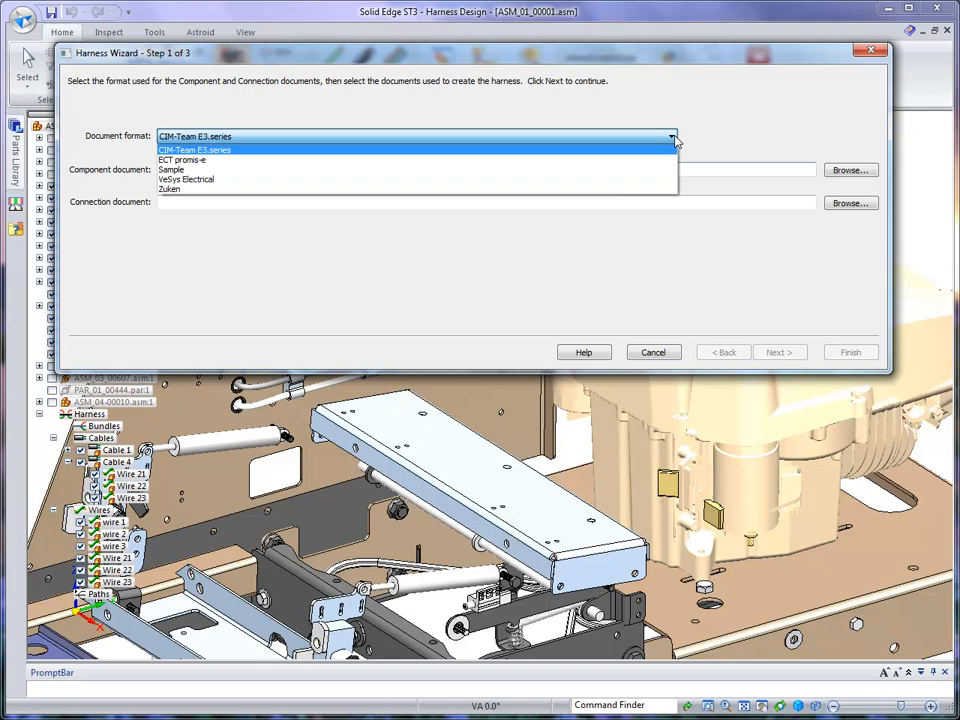
click(176, 171)
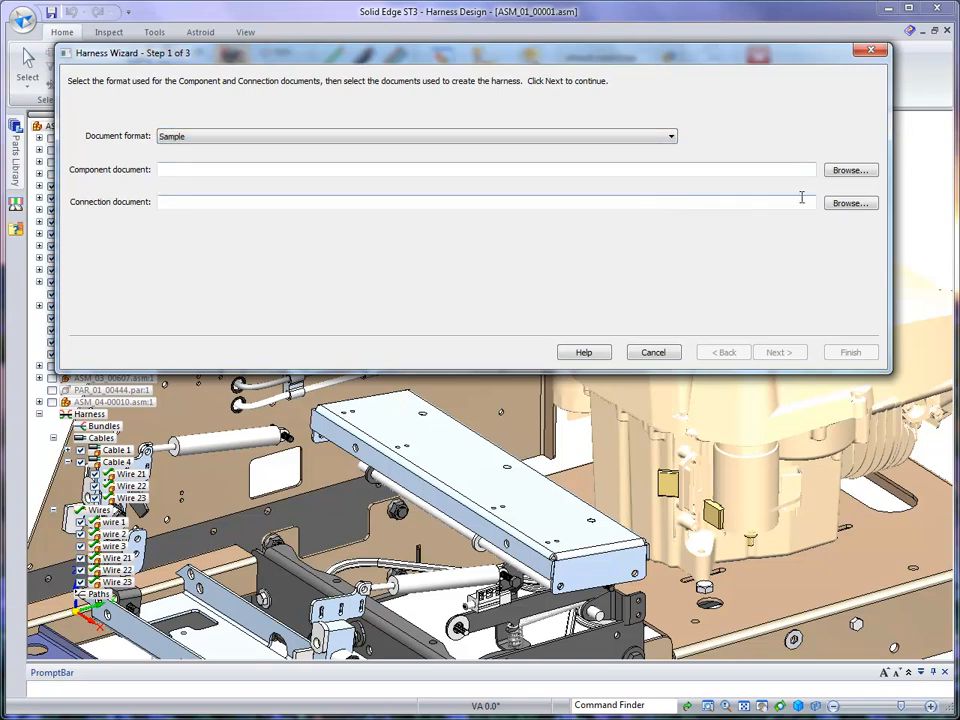
- Load engine.cmp as the component document and engine.con as the connection document for the harness
click(848, 171)
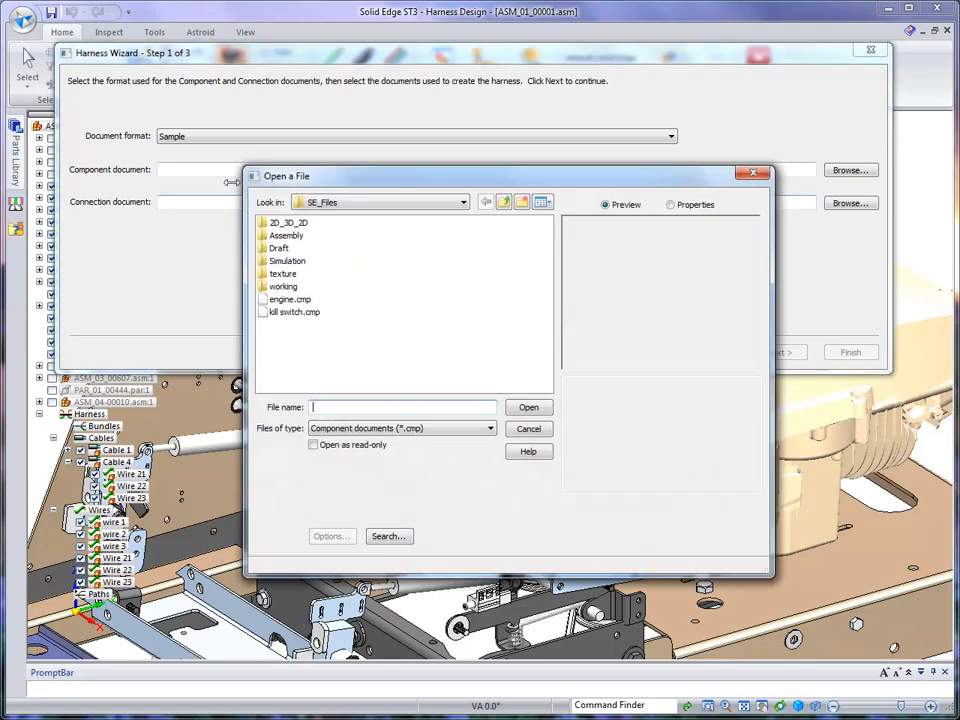
click(290, 302)
click(535, 410)
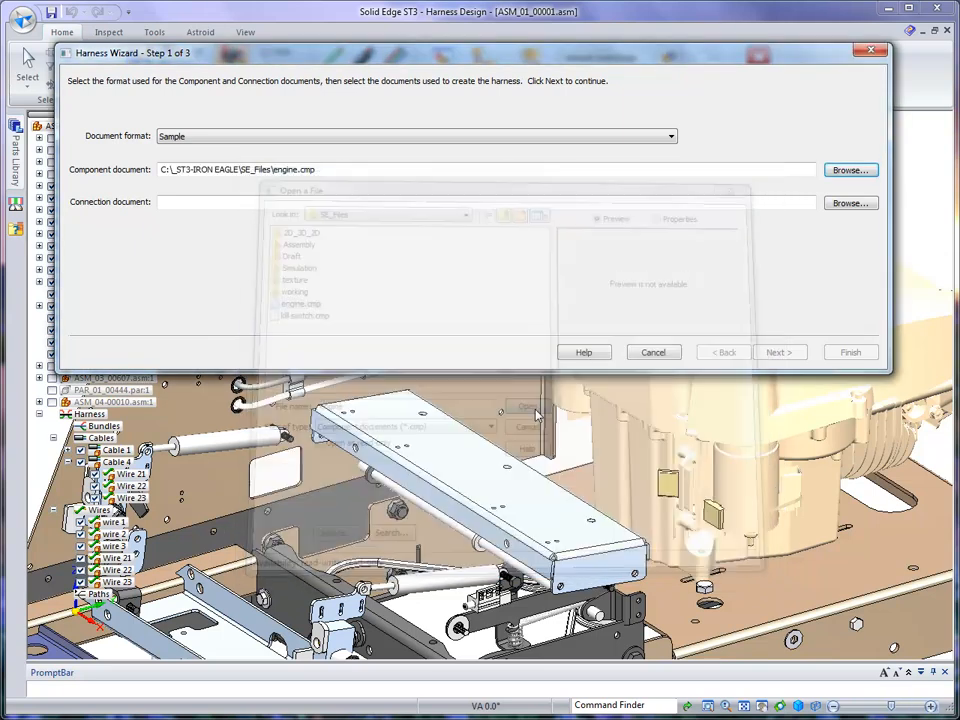
click(848, 204)
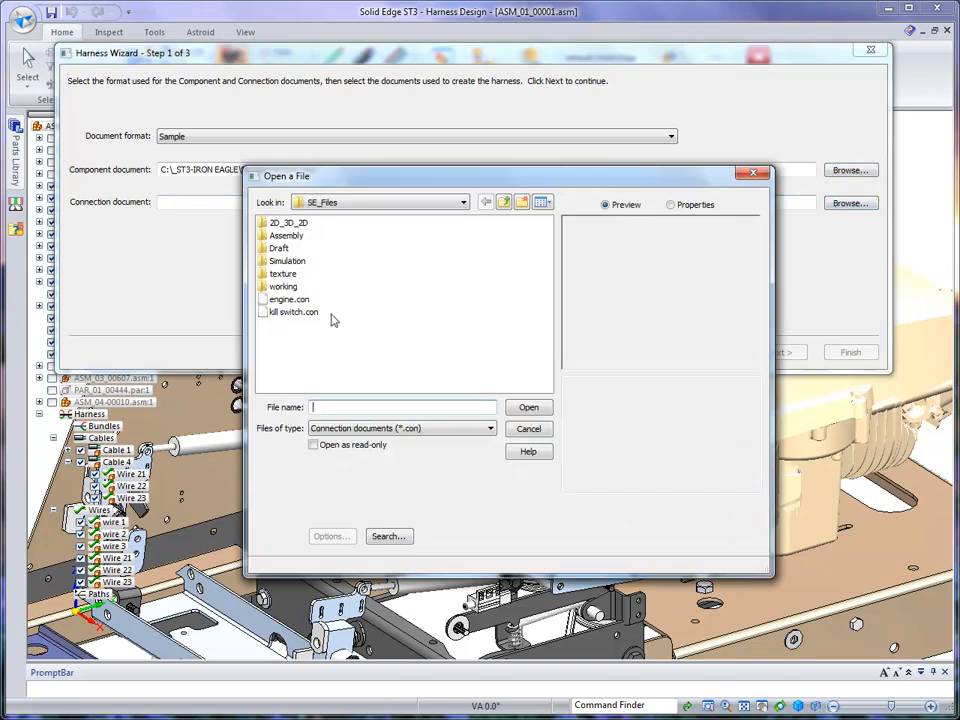
click(290, 300)
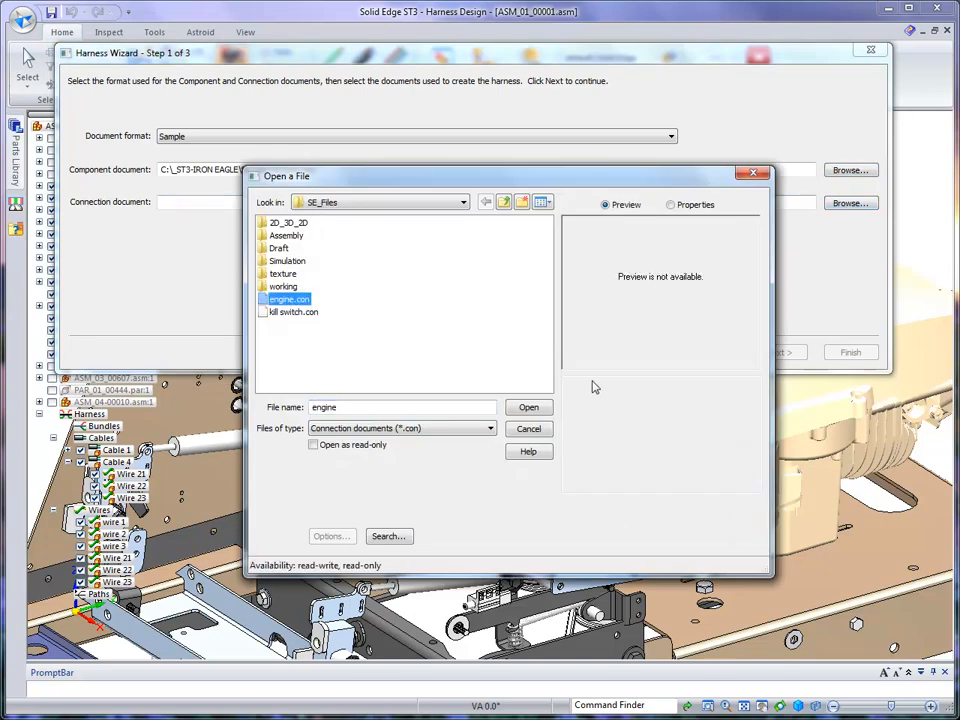
click(527, 408)
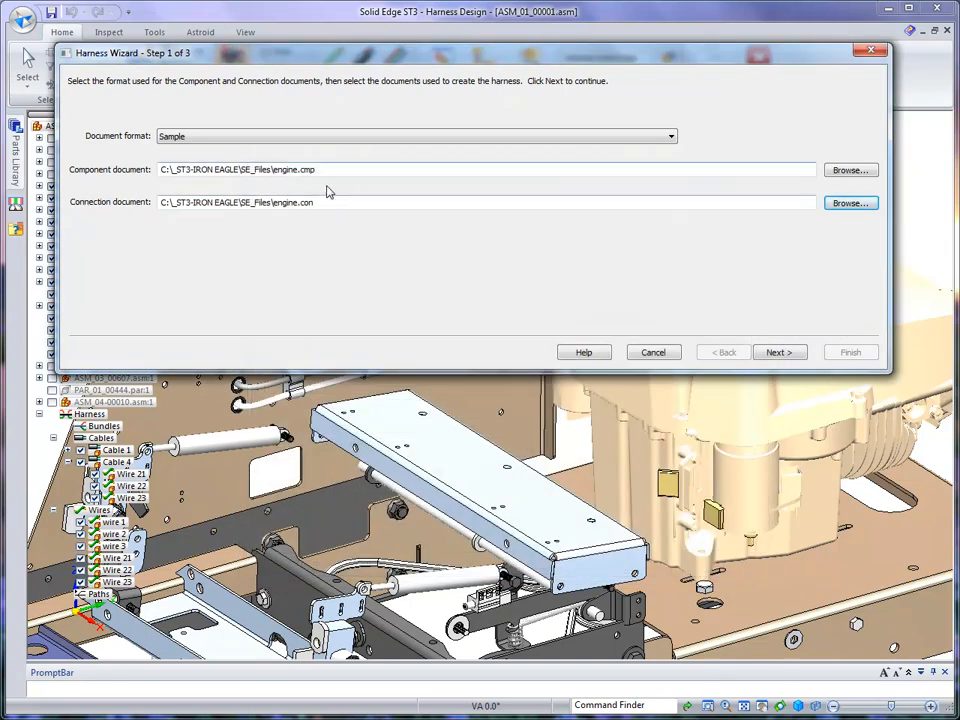
- Advance to the connection definitions and widen the From Component, From Terminal and To Terminal columns to show their full headings
click(780, 353)
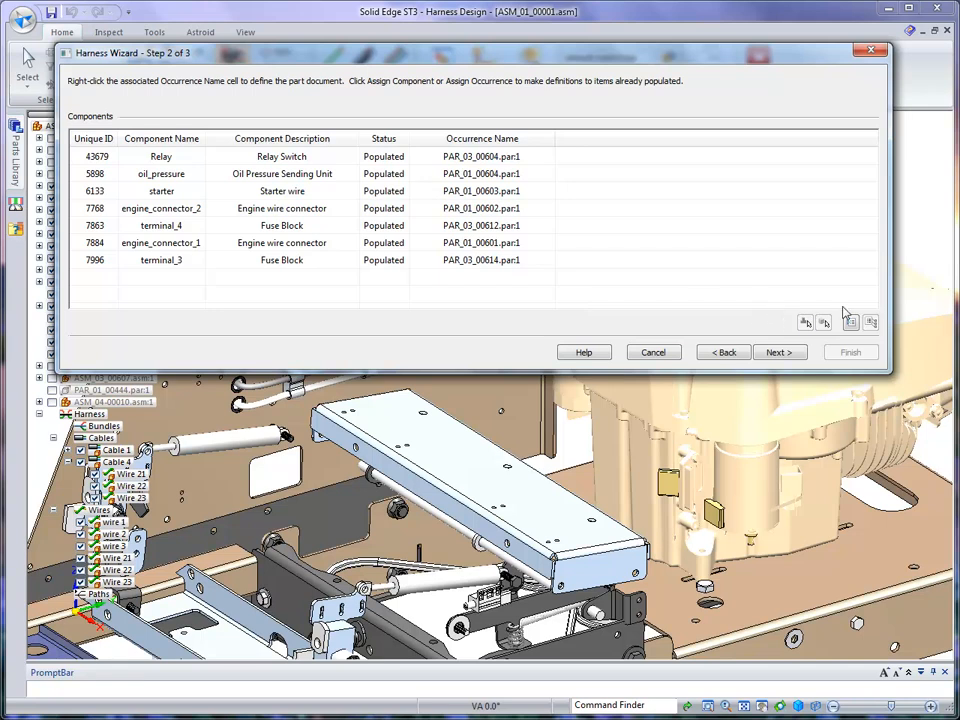
click(777, 353)
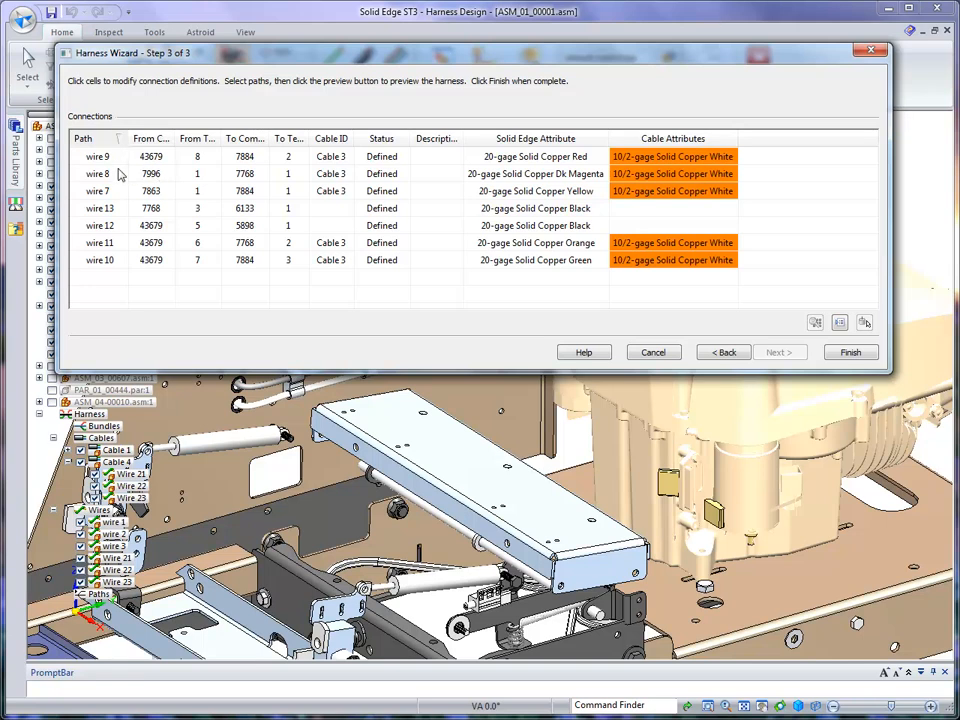
double_click(175, 135)
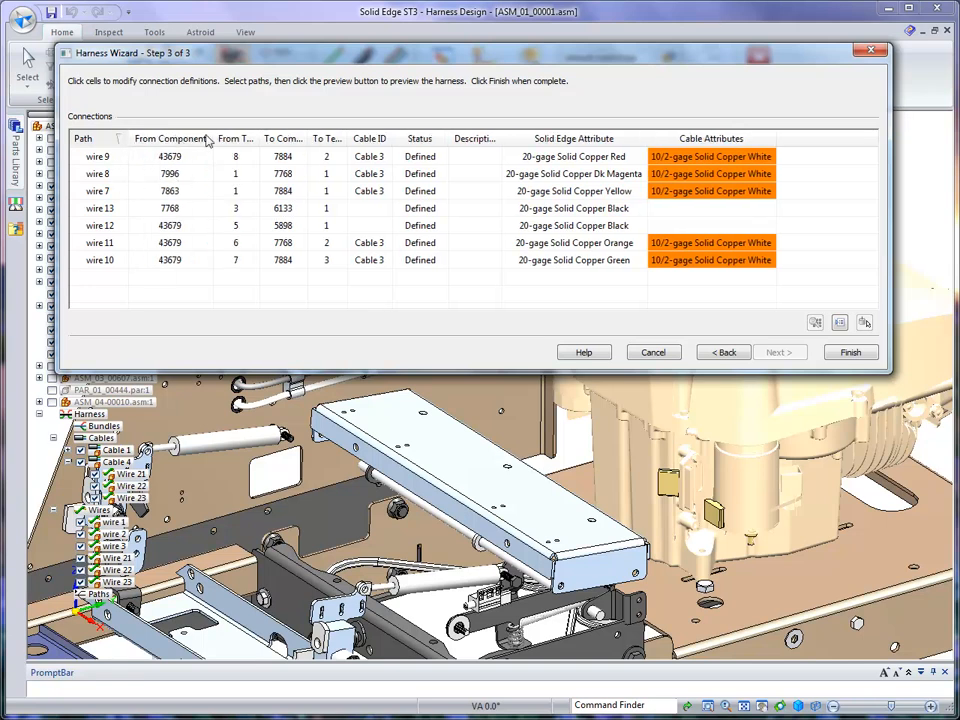
double_click(258, 135)
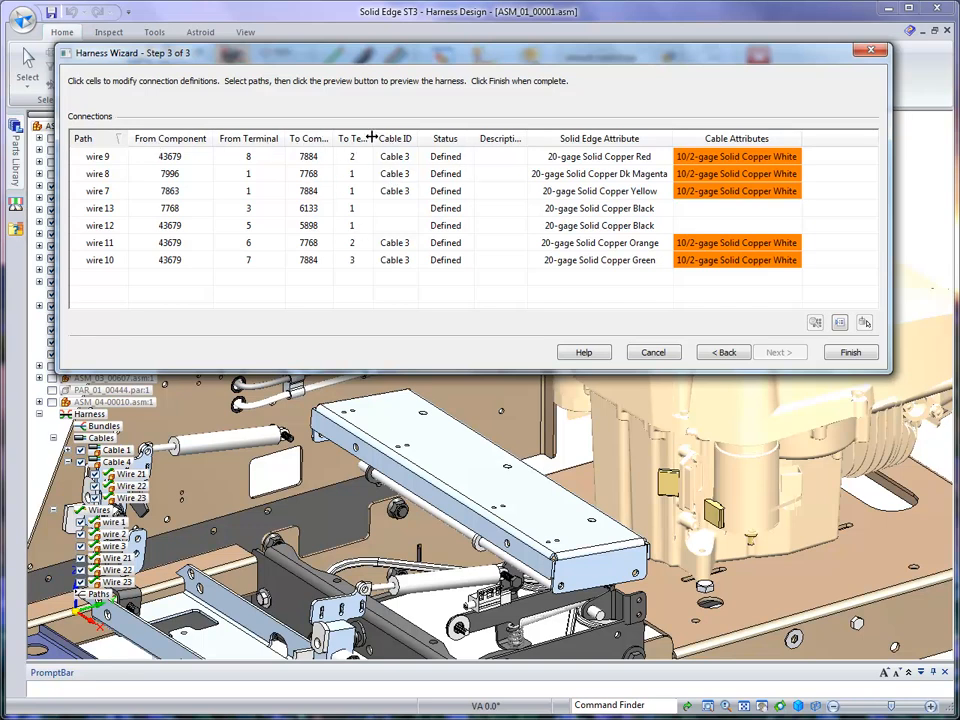
drag(371, 138, 393, 138)
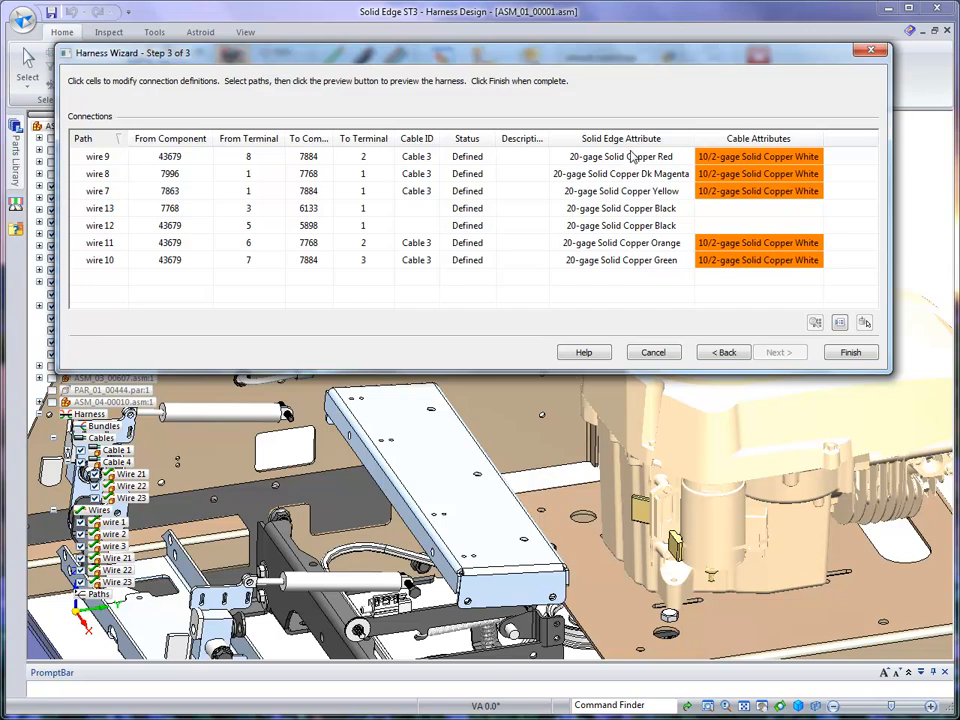
- Set the cable attribute of Cable 3 to 14/3-gage Solid Copper White through the wire 9 connection
click(818, 160)
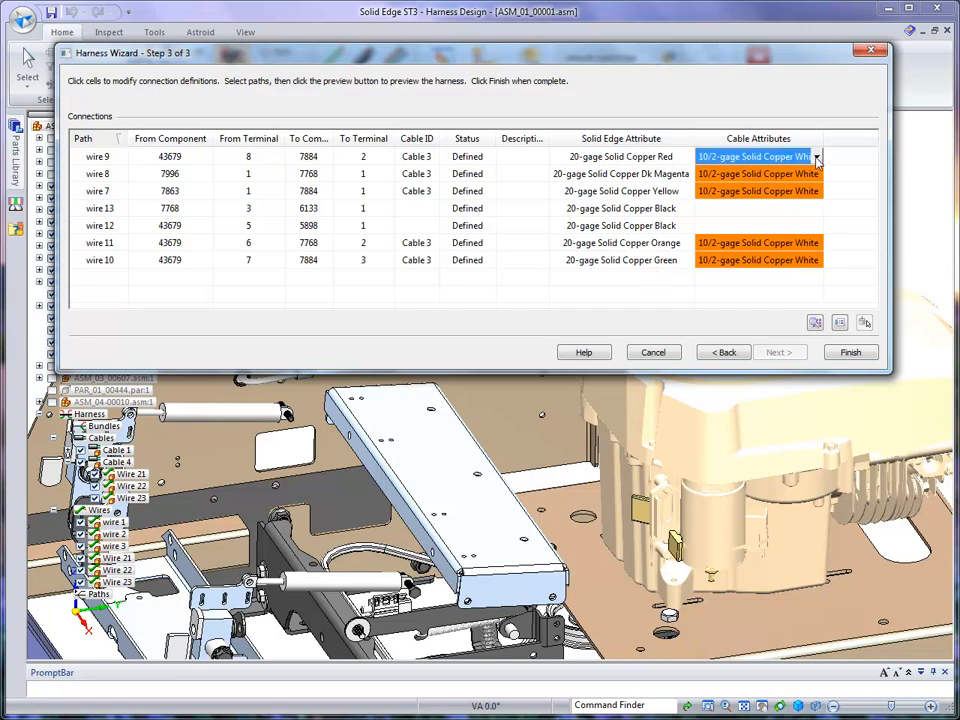
click(818, 158)
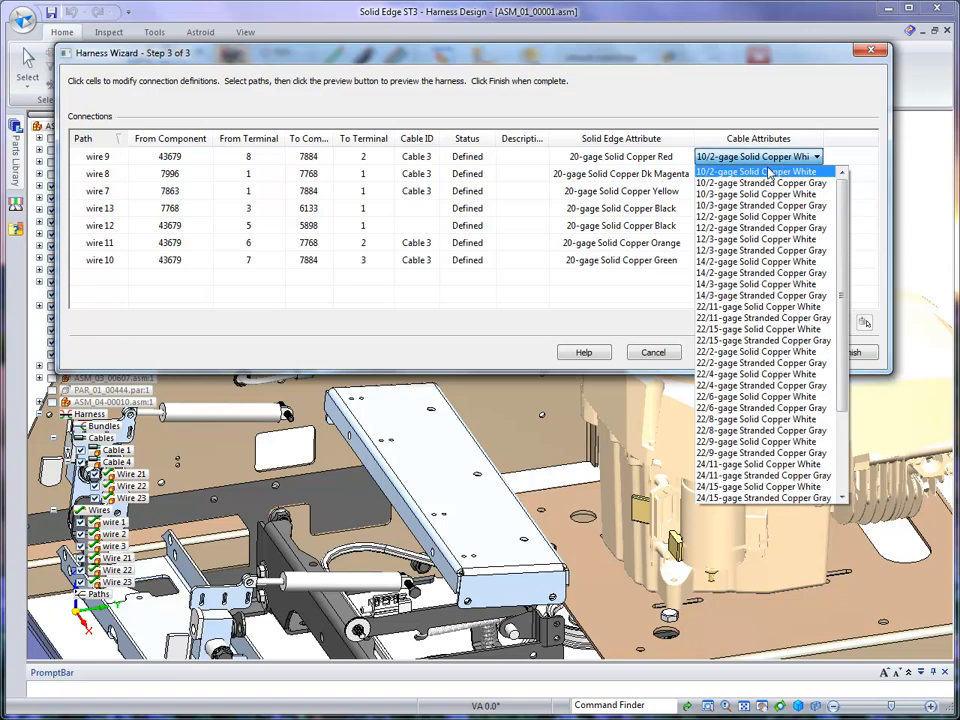
click(755, 286)
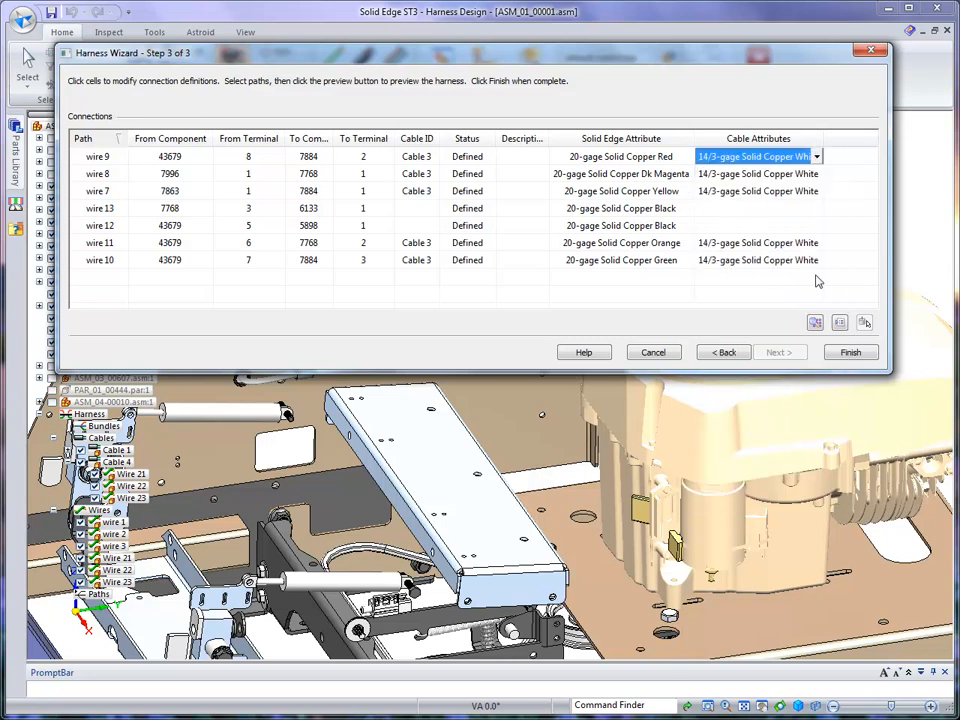
- Preview the wire 7 path in the model and view the connection options without changing them
click(815, 323)
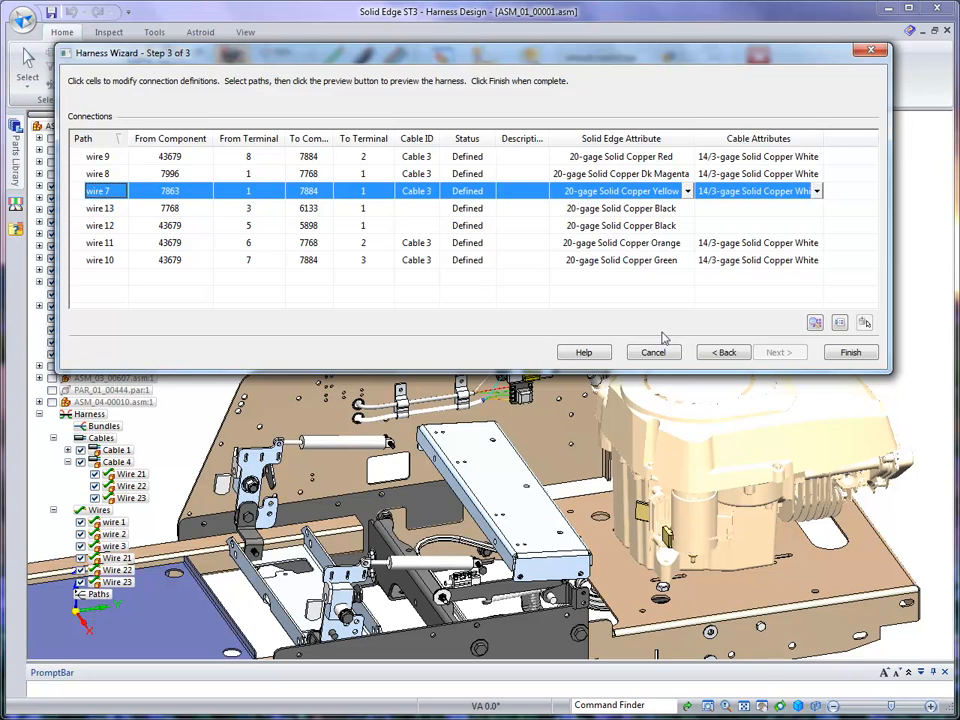
click(815, 323)
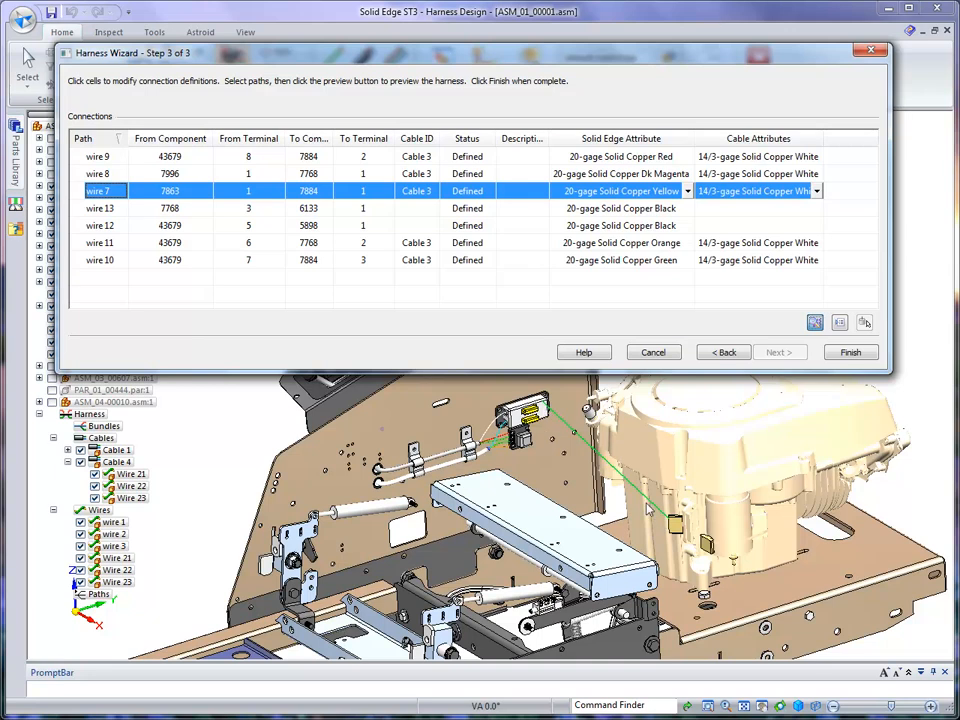
click(840, 323)
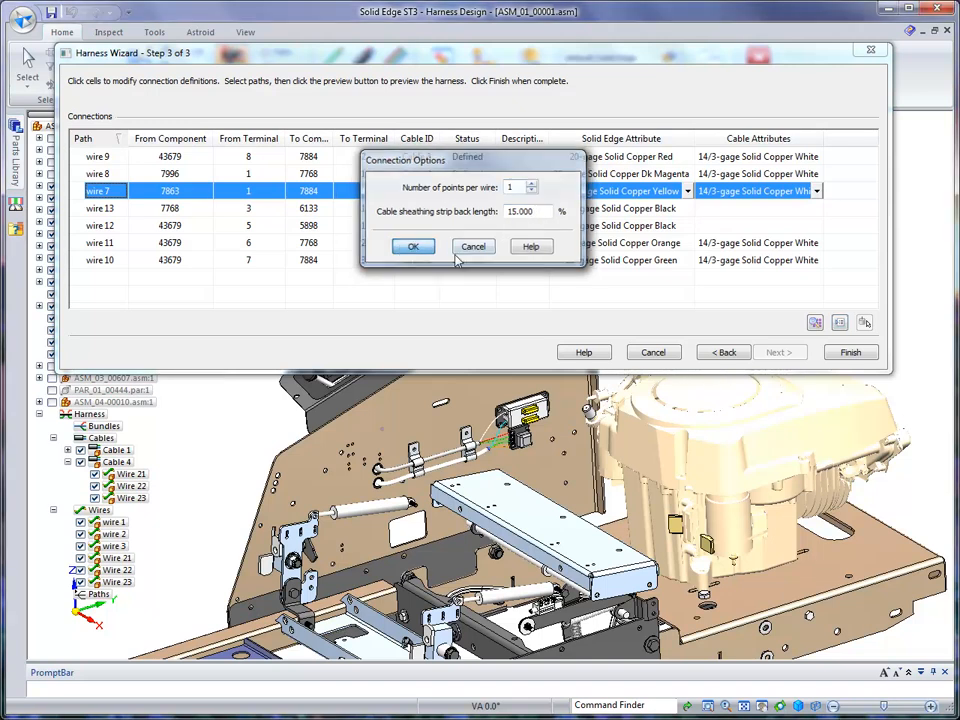
click(466, 249)
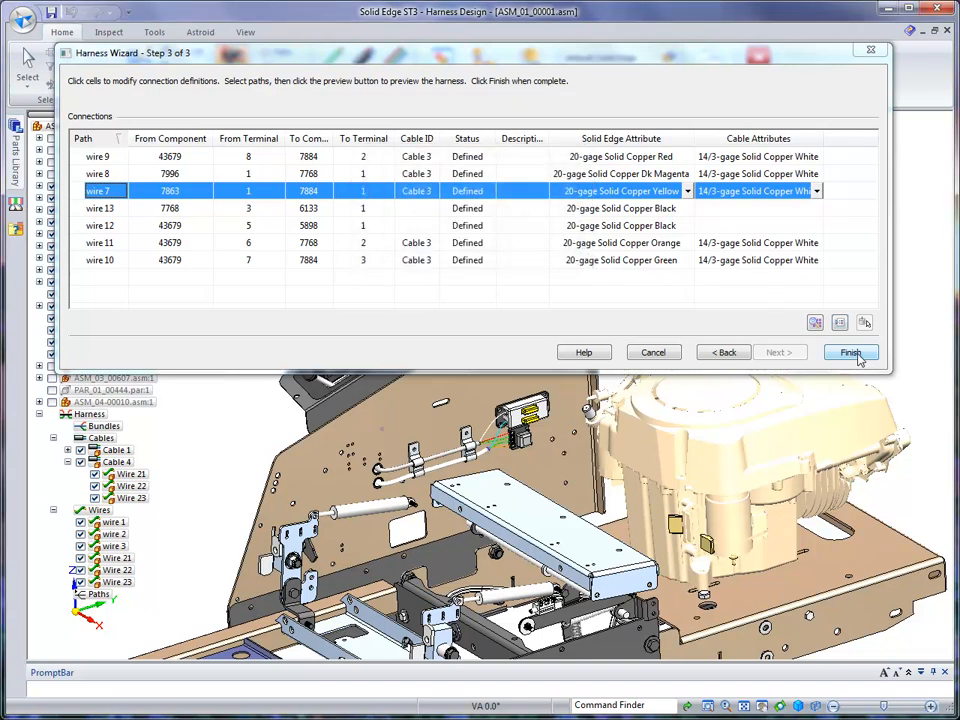
- Finish the Harness Wizard to create the engine wires and cable, and inspect the routing around the relay
click(852, 354)
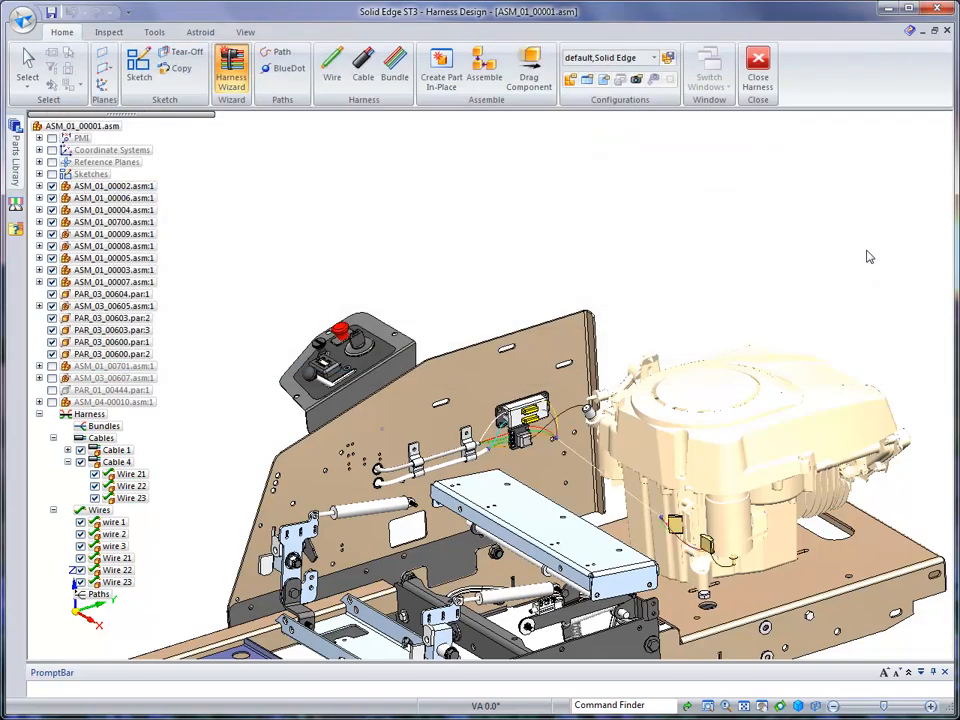
scroll(777, 188, up, 5)
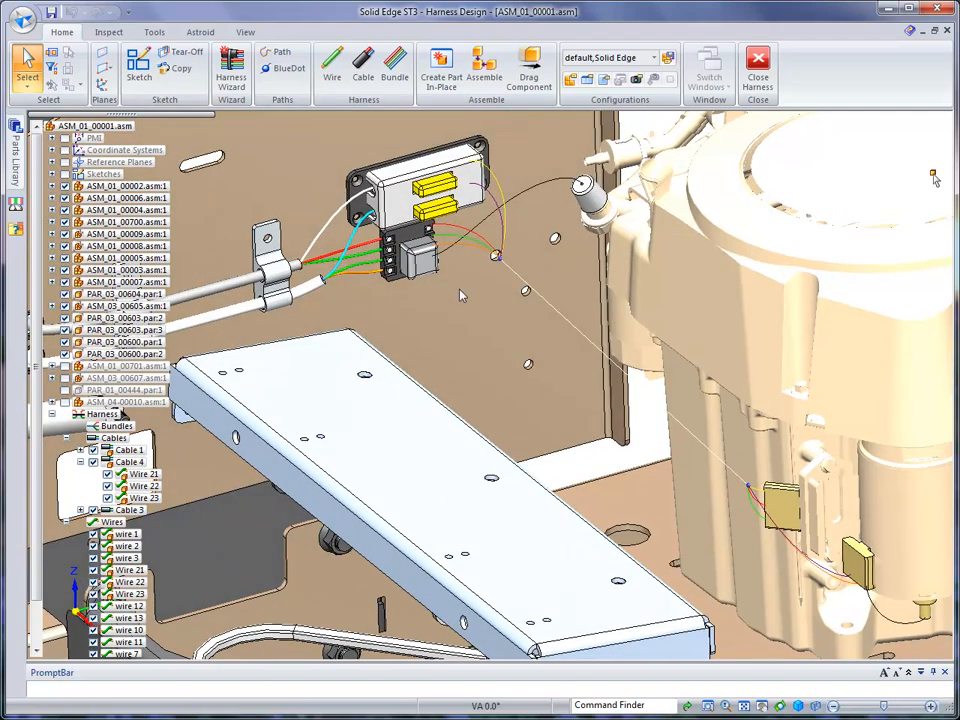
- Move the BlueDot where the wires converge beside the relay to about X -200, Y 679, Z 204 mm
middle_drag(461, 293, 513, 210)
middle_drag(554, 114, 567, 238)
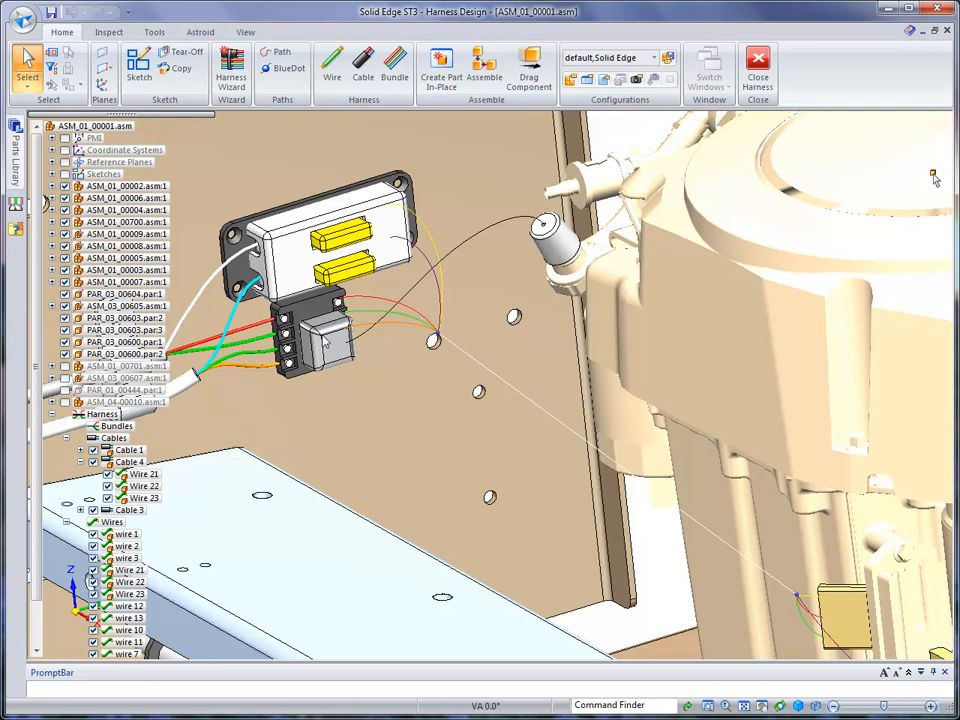
middle_drag(603, 228, 548, 252)
middle_drag(717, 460, 420, 292)
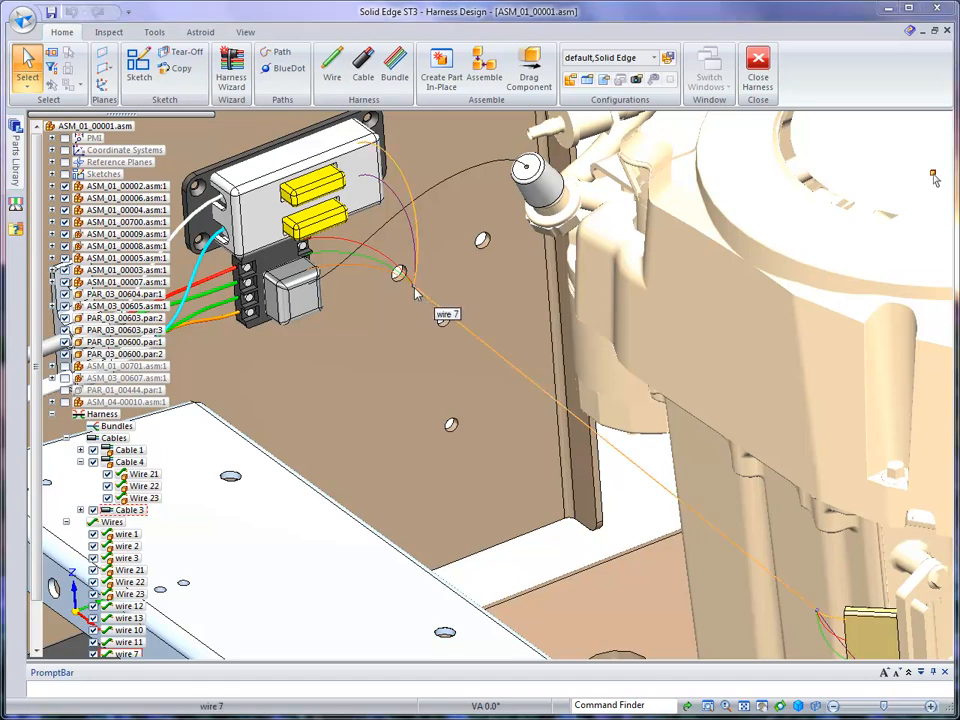
right_click(416, 292)
click(485, 383)
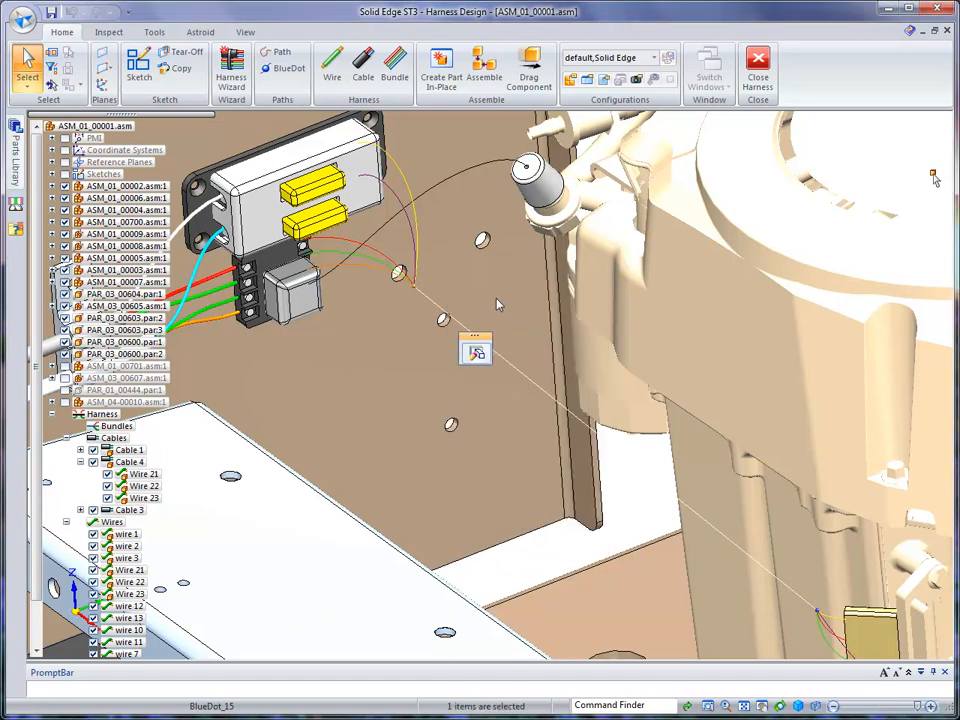
click(477, 352)
drag(415, 286, 429, 253)
middle_drag(832, 562, 528, 462)
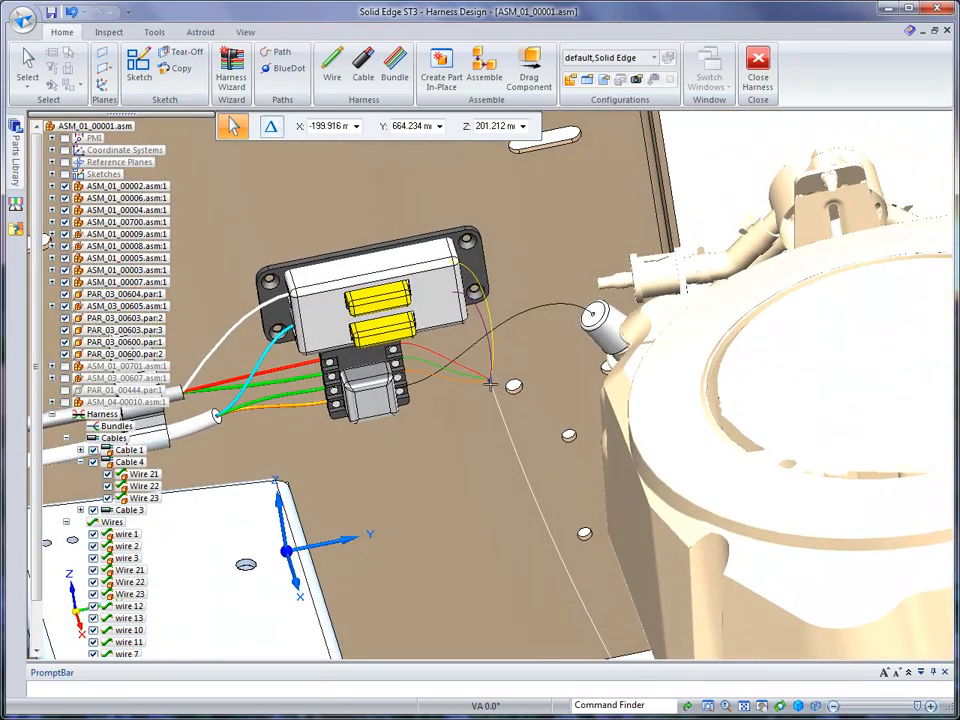
drag(490, 381, 518, 370)
- Move the BlueDot near the engine connectors to about X 28, Y 686, Z 77 mm
middle_drag(523, 460, 770, 500)
middle_drag(838, 549, 667, 443)
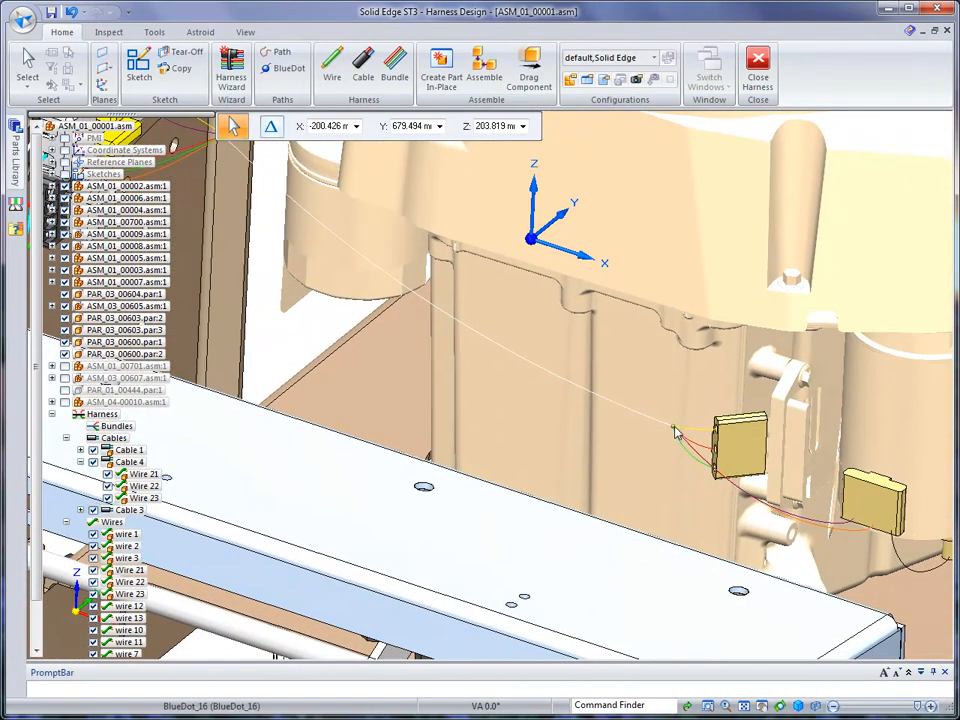
drag(674, 428, 625, 497)
middle_drag(625, 495, 325, 216)
click(28, 68)
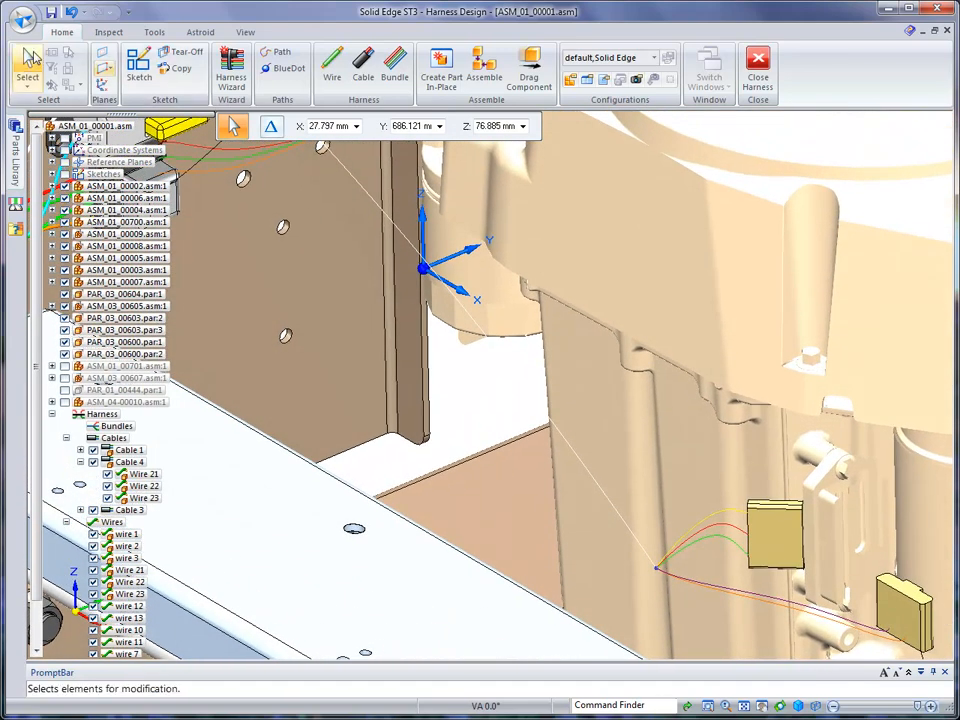
- Edit Path_23 and lower the yellow and green wire curves at the nearer engine connector, the green point to about X 54, Y 703, Z 85 mm
click(676, 575)
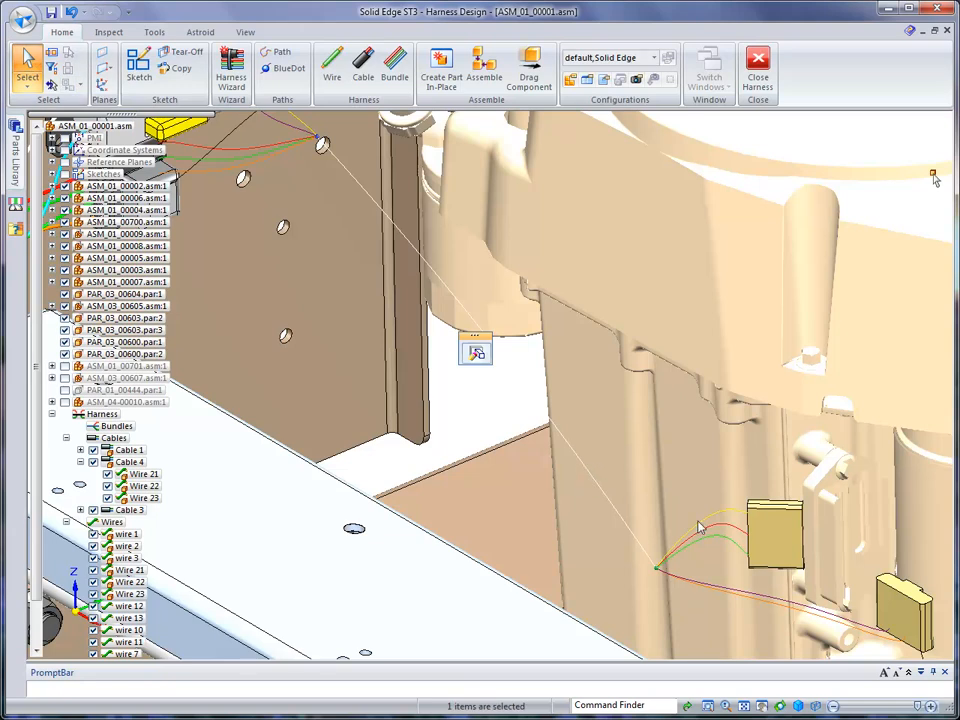
scroll(700, 527, up, 5)
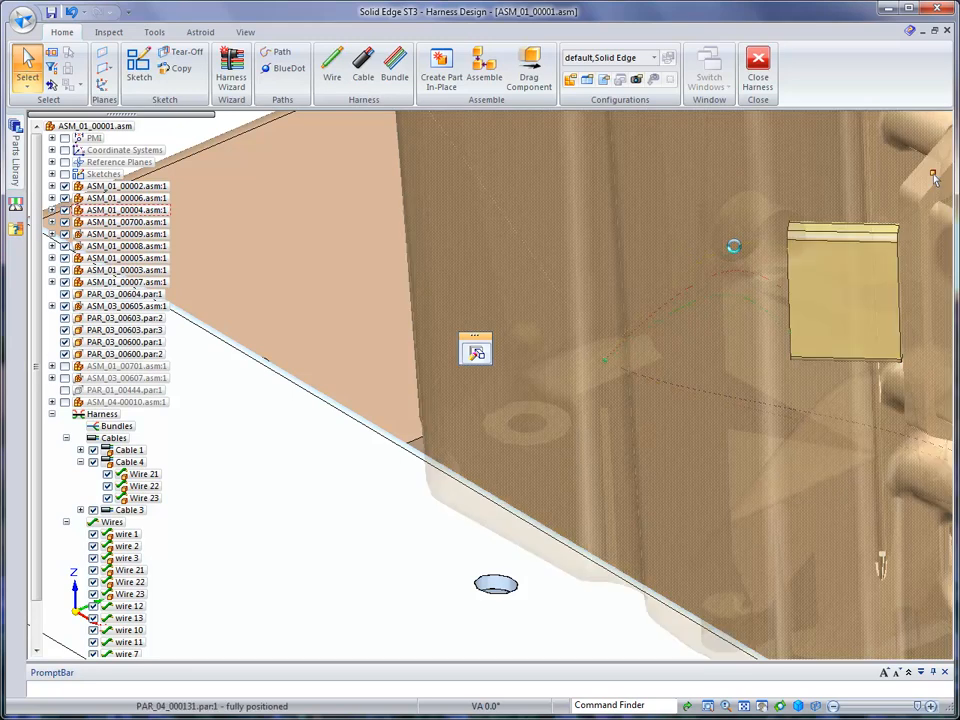
click(737, 250)
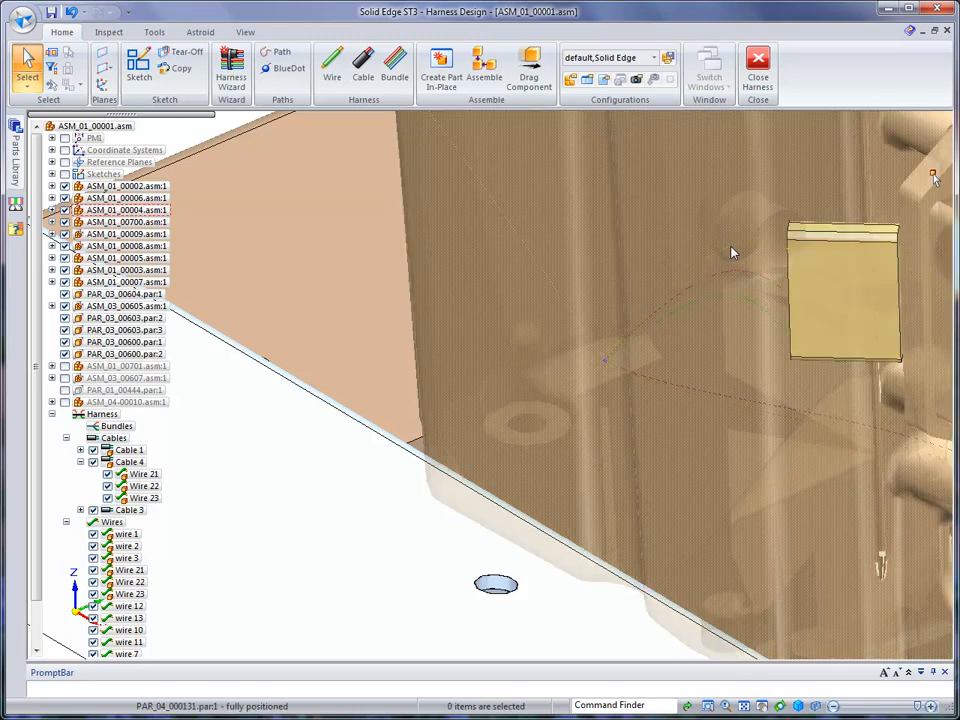
right_click(731, 252)
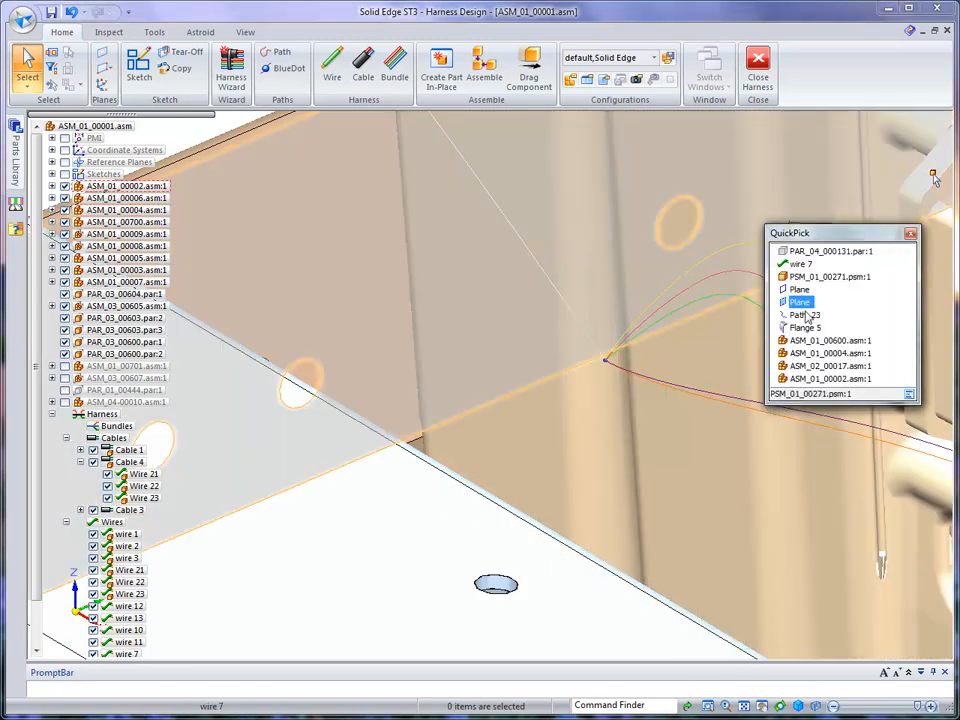
click(805, 314)
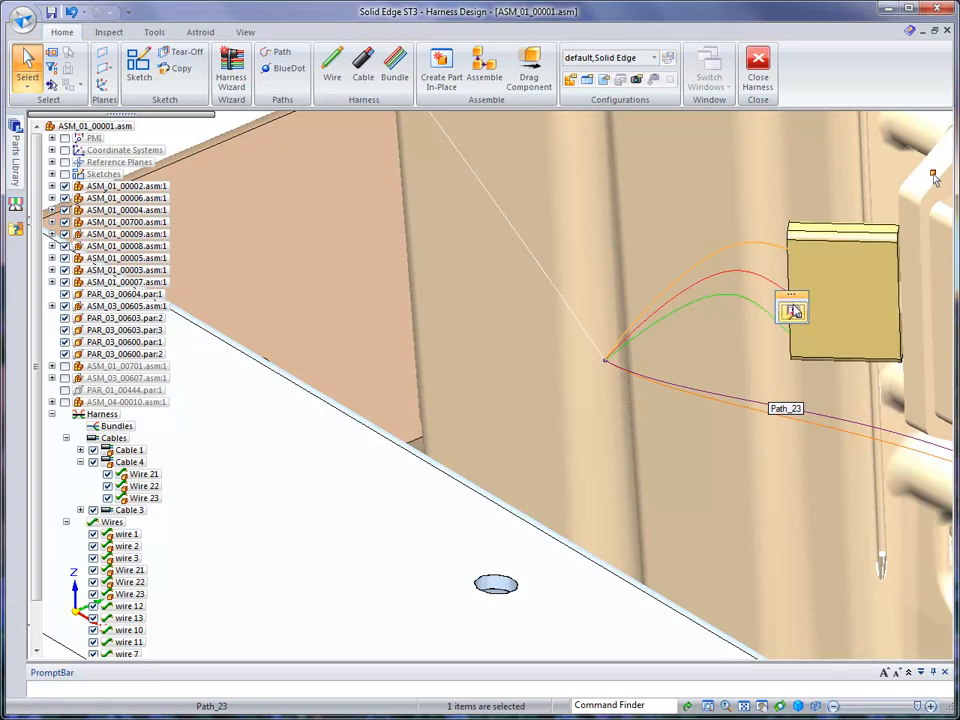
click(791, 311)
drag(744, 242, 745, 273)
drag(735, 320, 737, 349)
- Lower the orange and purple wire curves to the second engine connector, the purple point to about X 94, Y 724, Z 56 mm
middle_drag(846, 560, 760, 328)
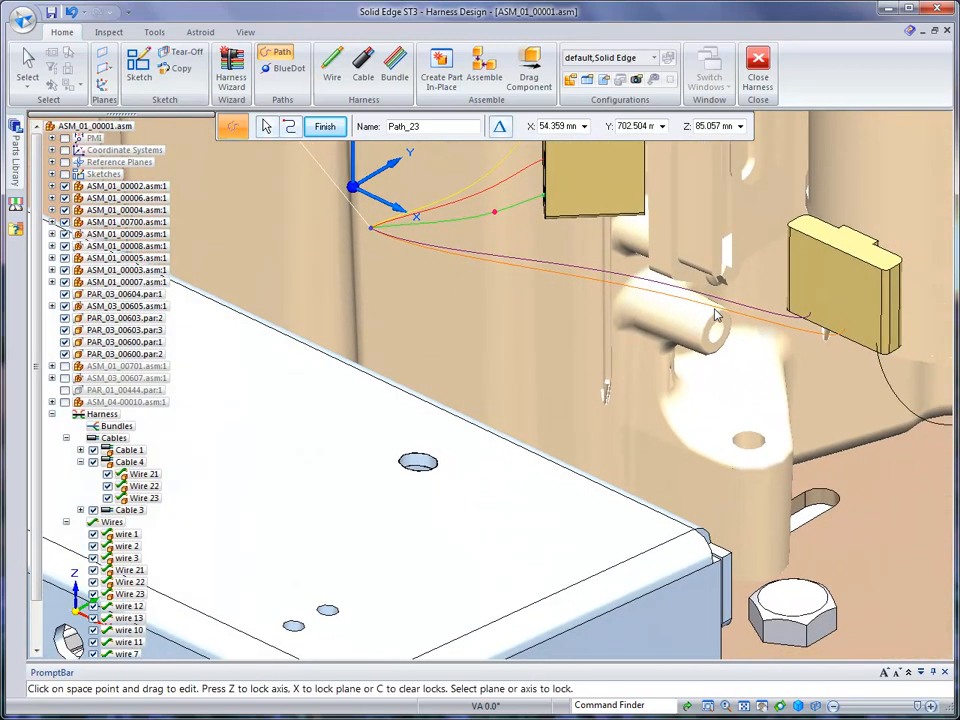
drag(714, 309, 690, 355)
click(721, 300)
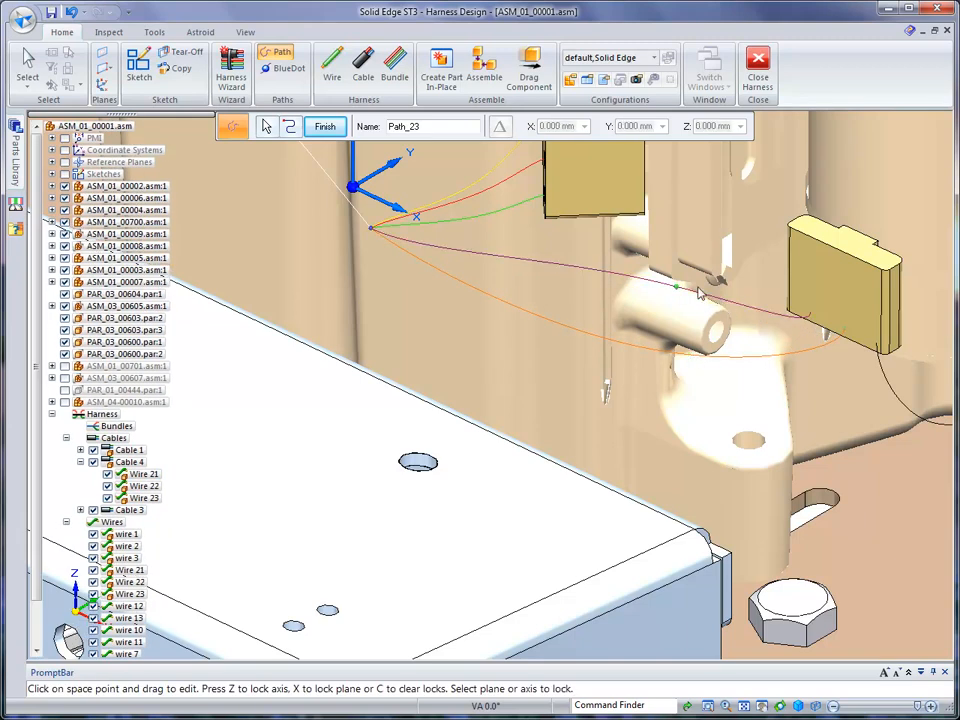
drag(677, 288, 677, 343)
middle_drag(677, 343, 562, 190)
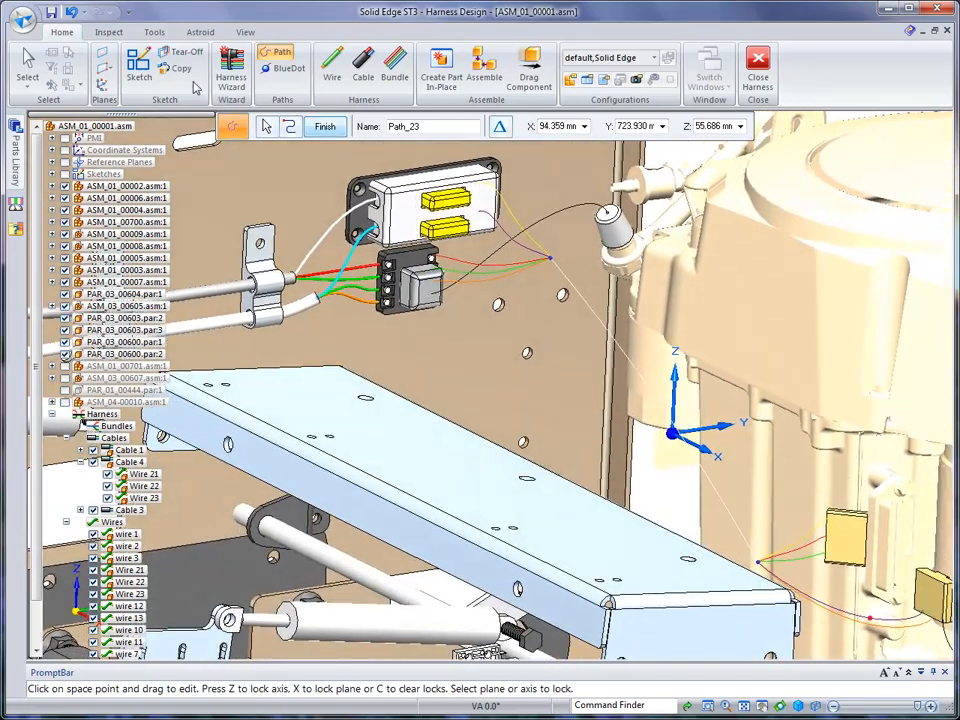
click(30, 66)
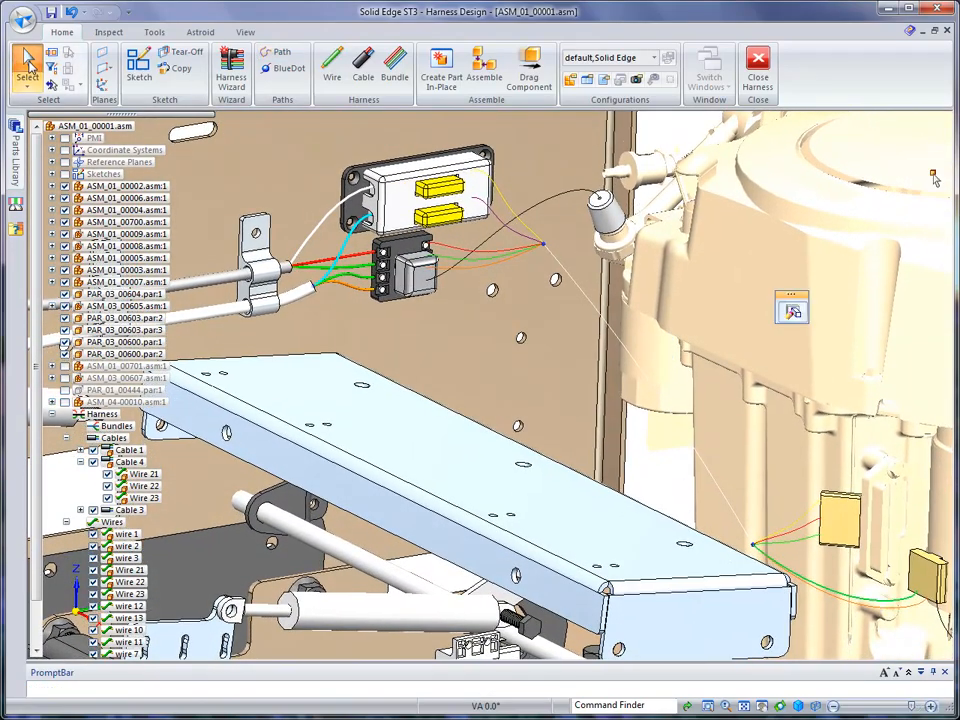
- Create physical conductors for the entire harness and hide all wires and remaining construction elements, keeping the physical conductors displayed
right_click(100, 414)
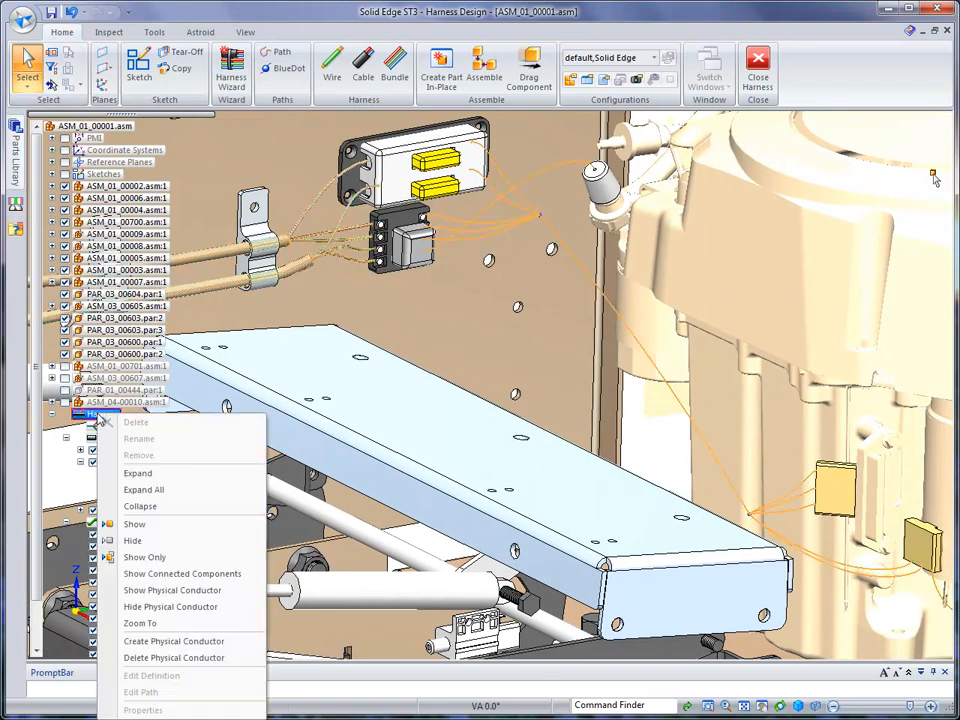
click(166, 643)
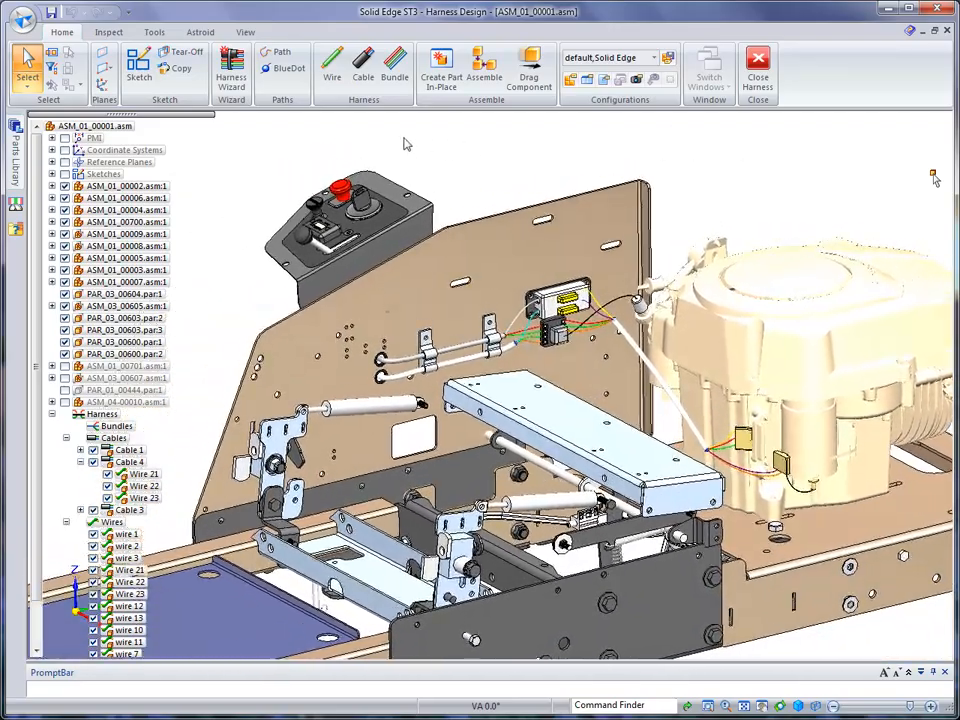
right_click(561, 158)
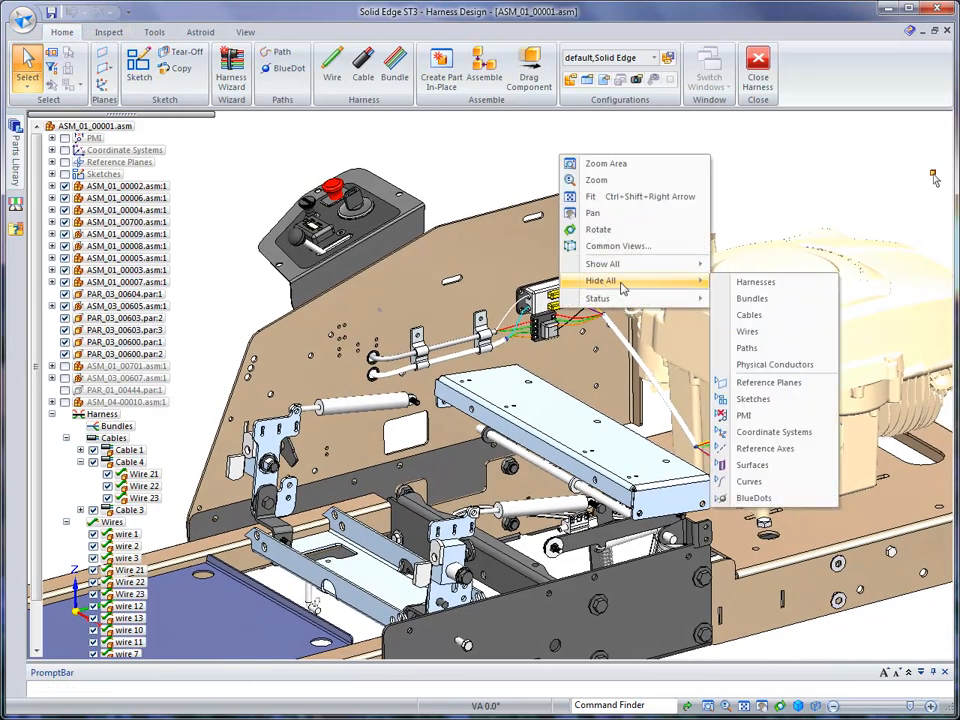
click(748, 333)
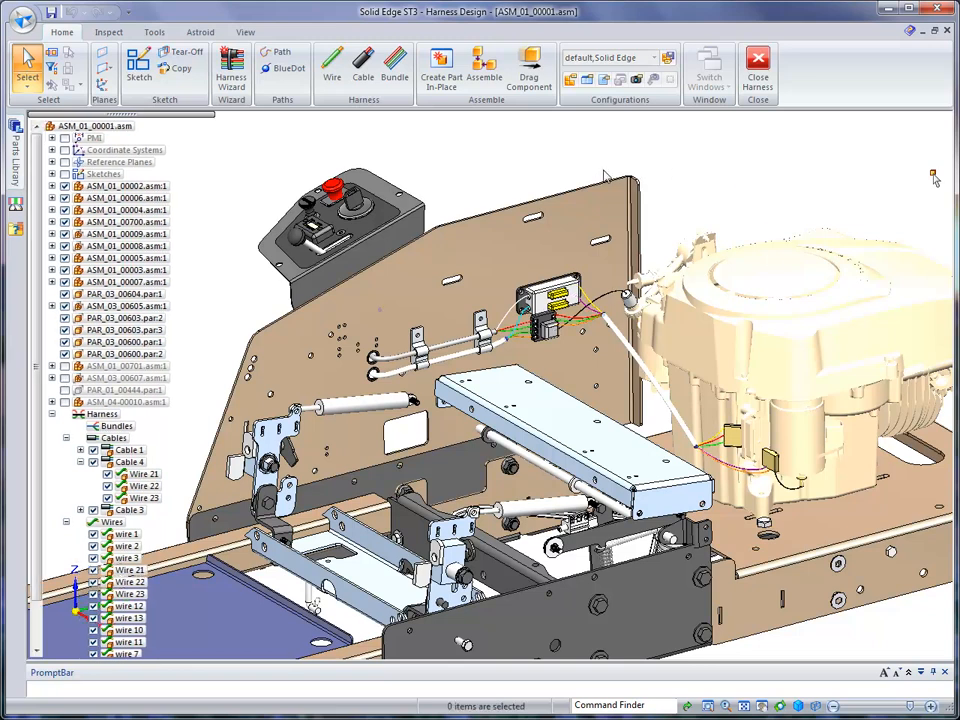
right_click(517, 170)
mouse_move(575, 292)
click(735, 493)
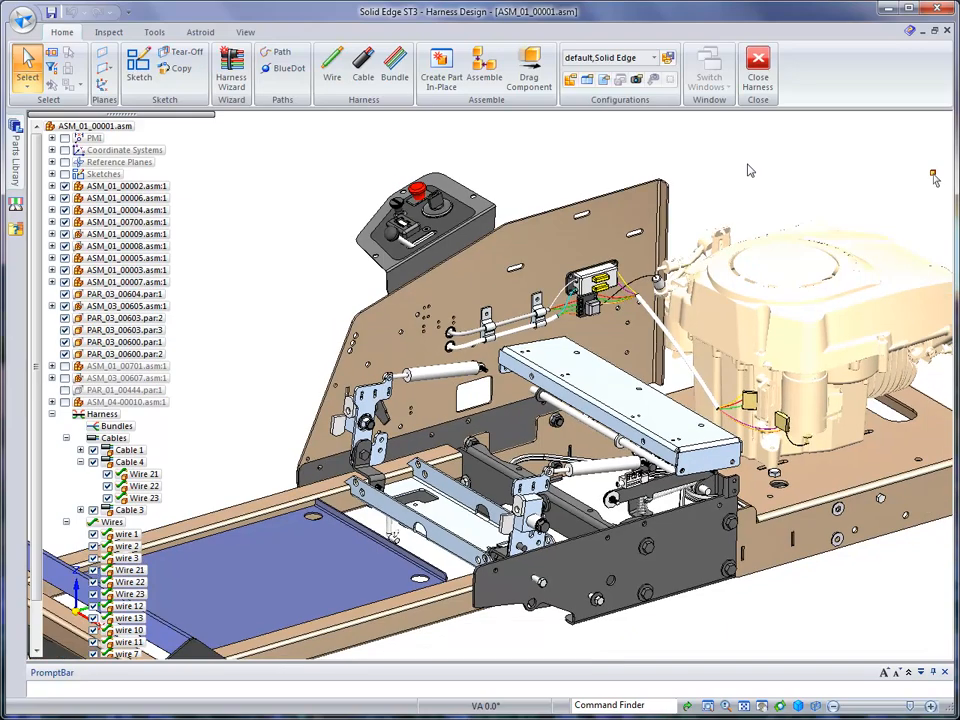
- Open the Harness Report and review the components report format and its column heading options without changing them
click(155, 33)
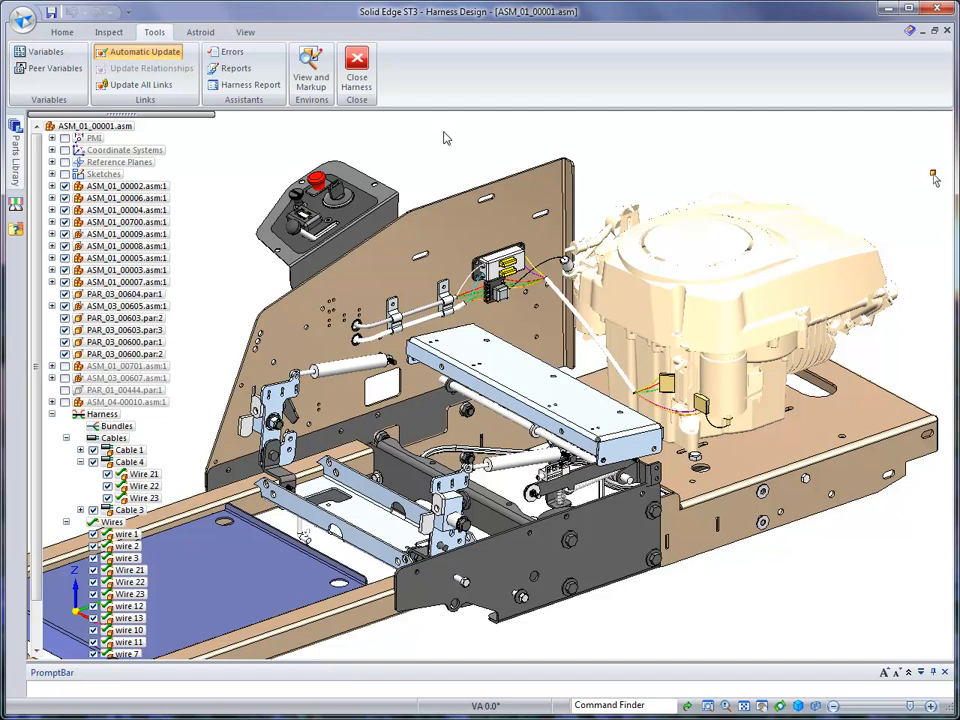
click(248, 84)
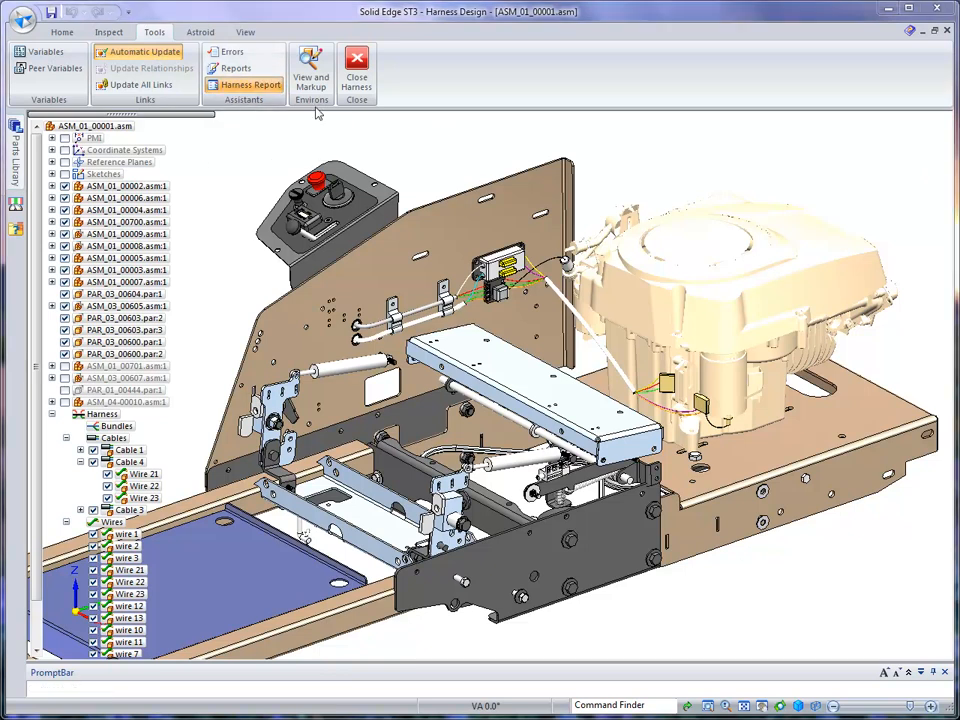
drag(505, 320, 395, 145)
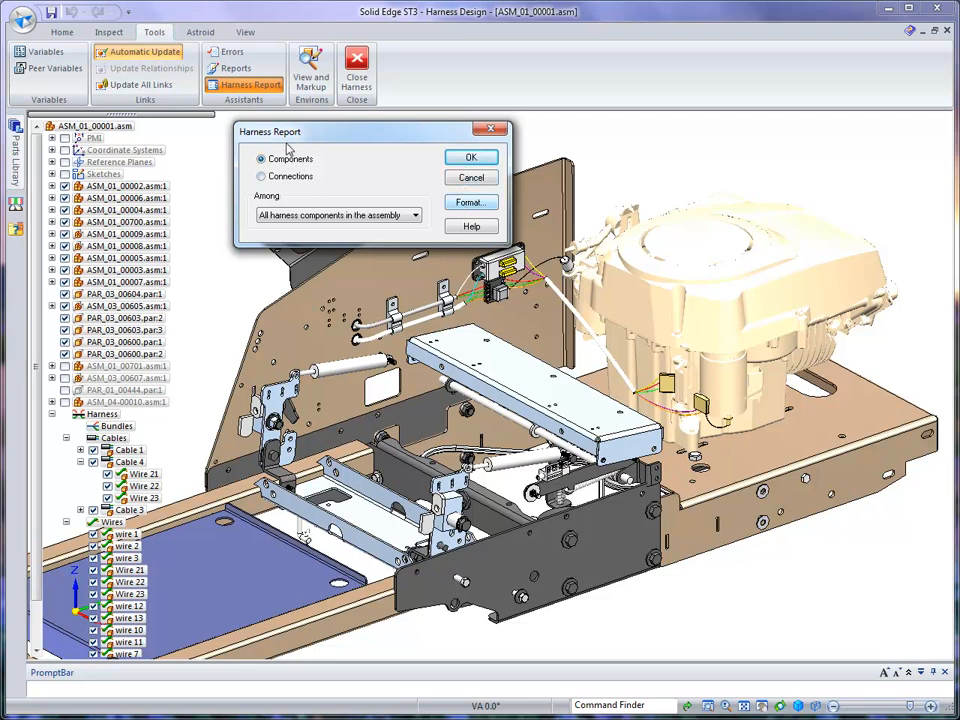
click(470, 203)
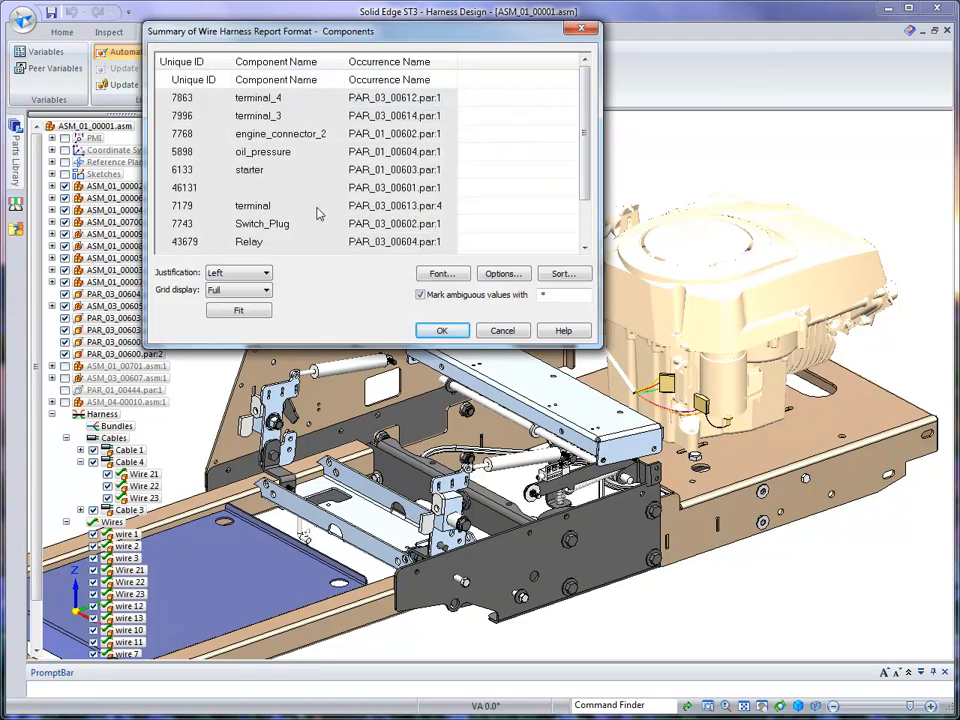
click(505, 274)
scroll(337, 153, down, 2)
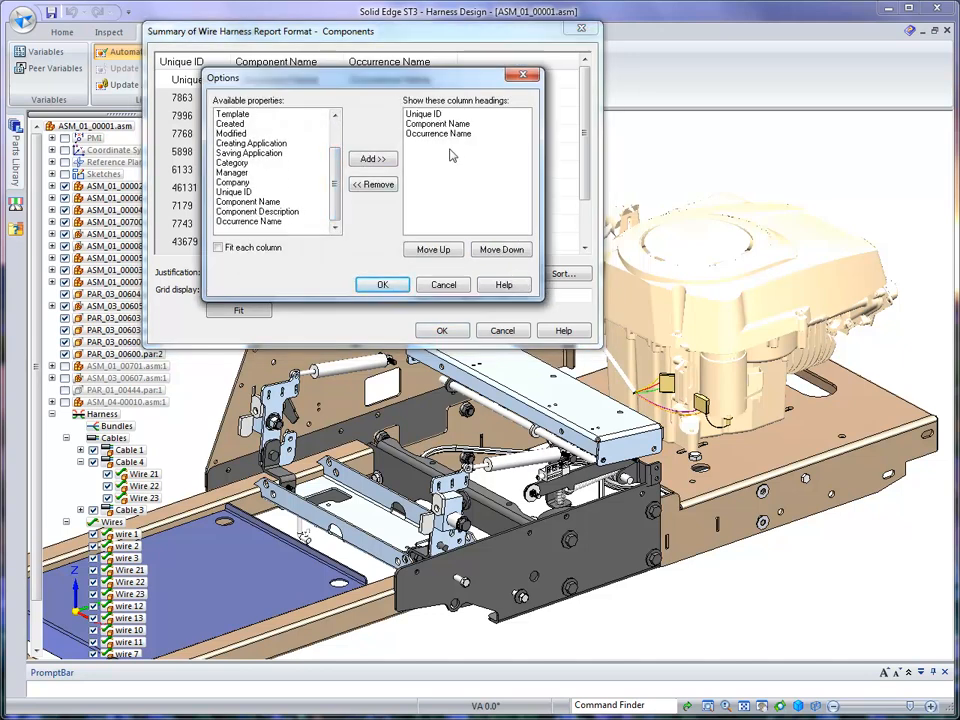
click(444, 286)
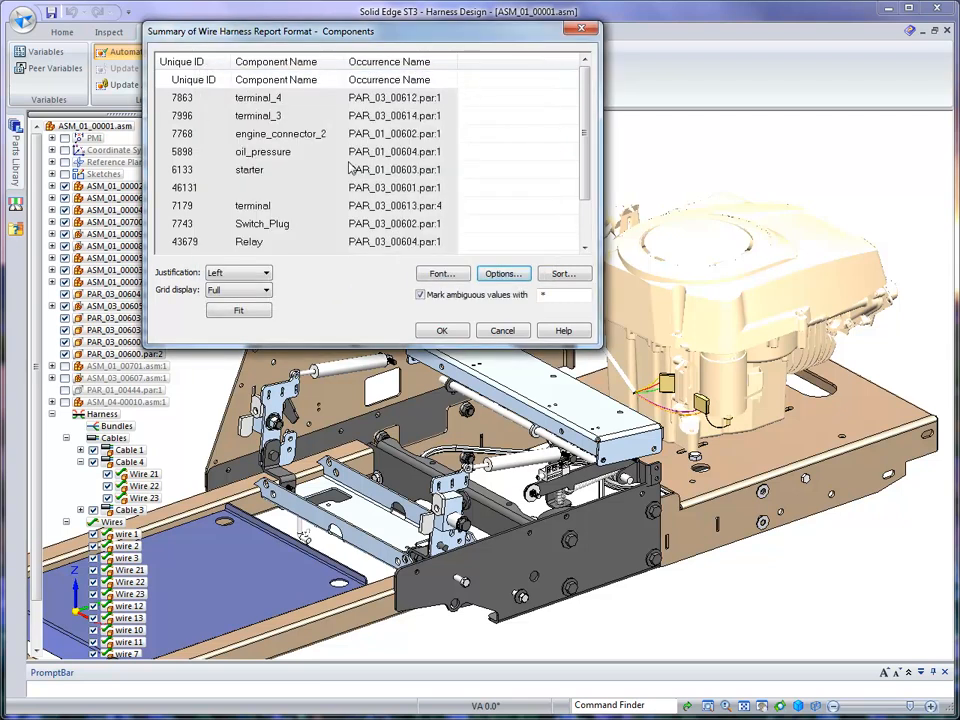
click(507, 333)
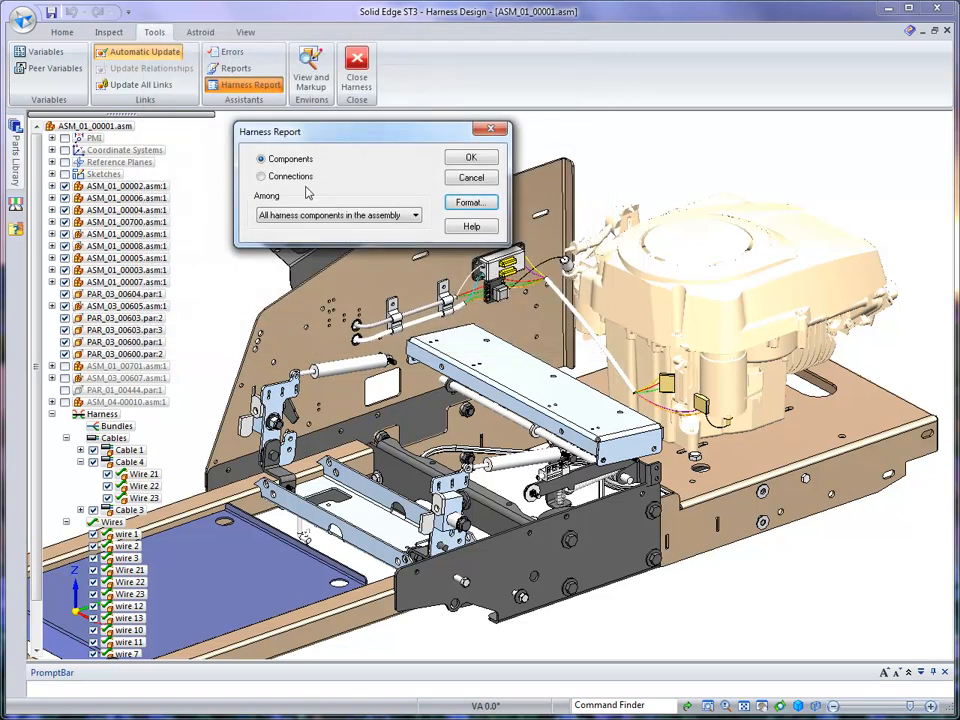
- Review the connections report format through to the Cut Length column, leaving the Harness Report without generating it
click(489, 204)
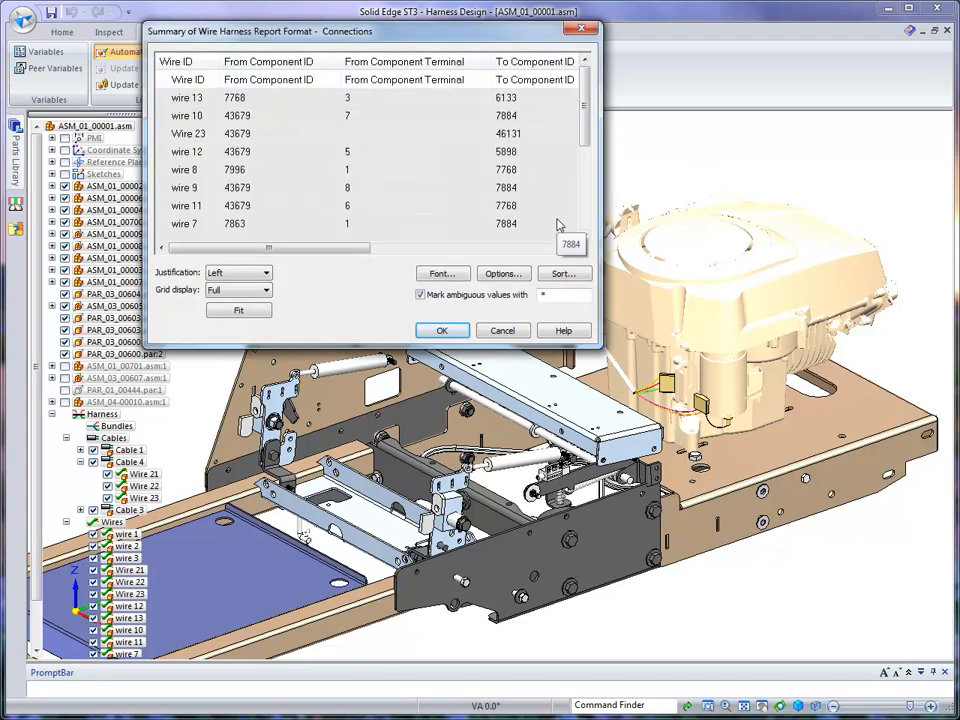
drag(397, 42, 404, 92)
drag(404, 125, 403, 130)
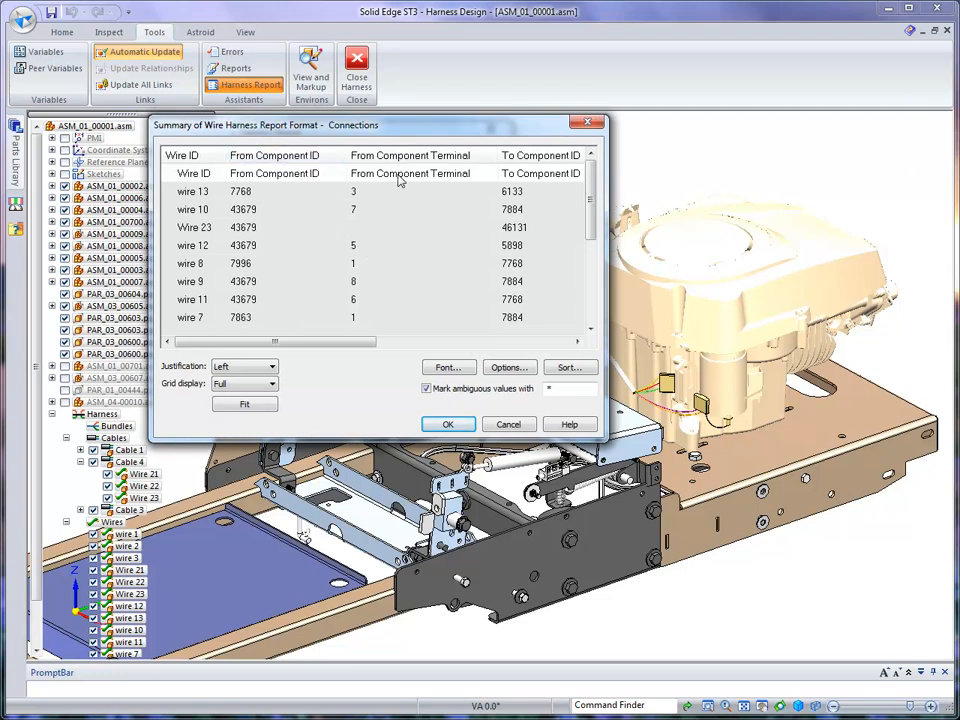
drag(344, 344, 548, 340)
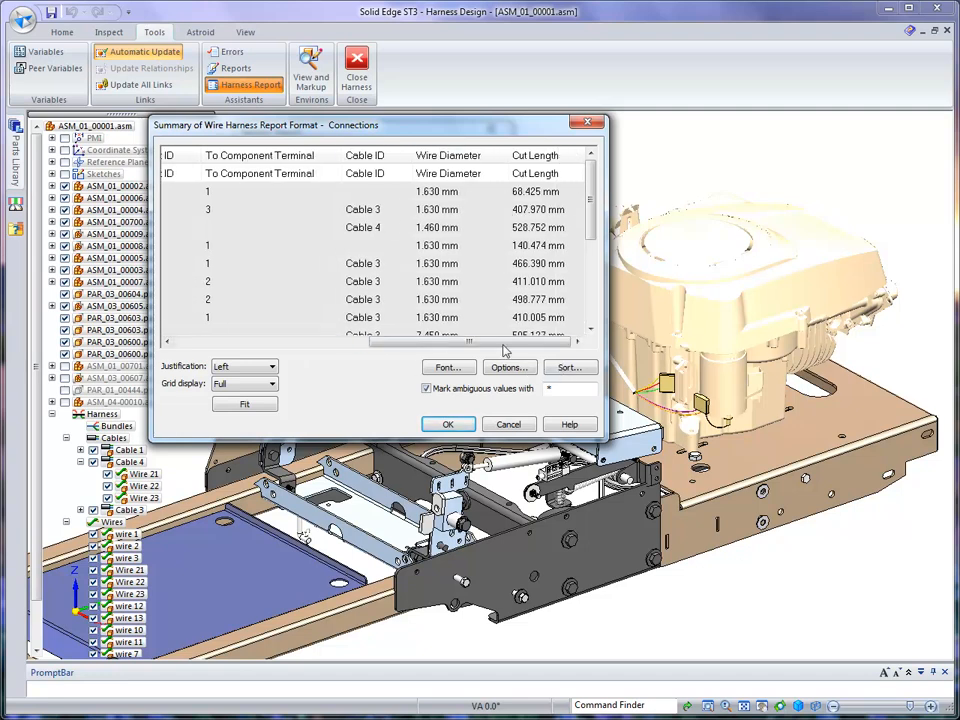
click(517, 428)
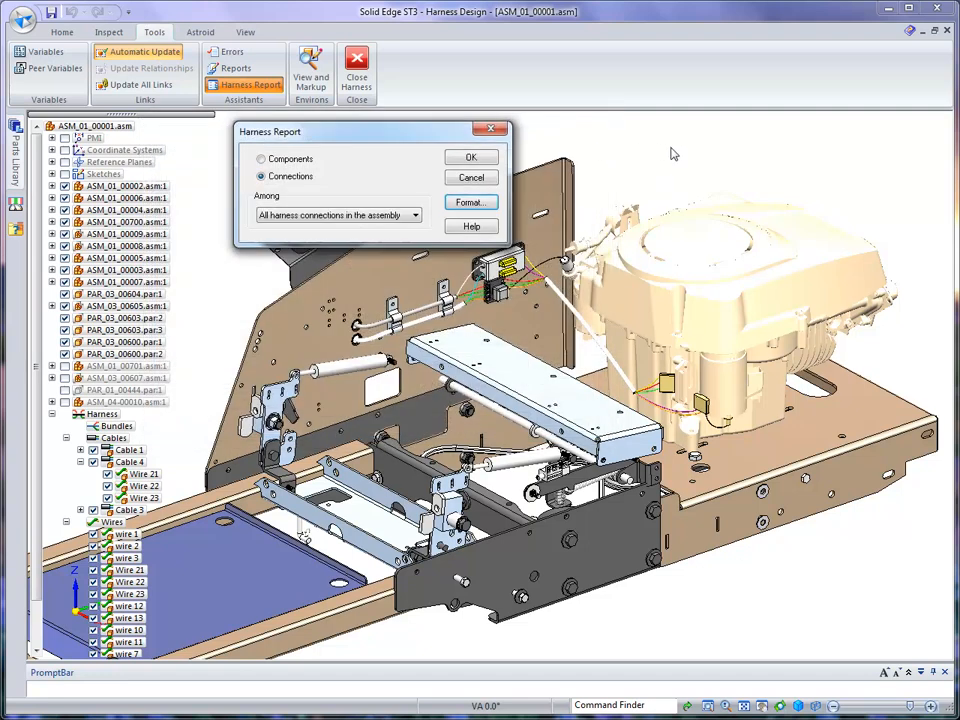
click(474, 180)
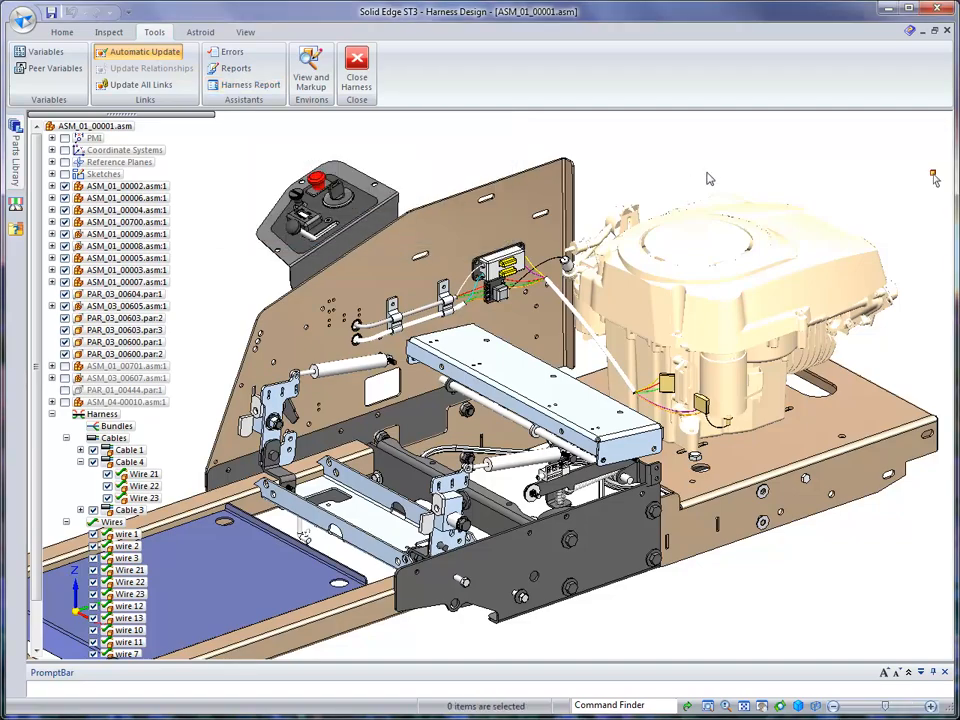
- Close the harness environment and return to the main assembly's home commands
scroll(817, 165, down, 4)
middle_drag(816, 160, 754, 160)
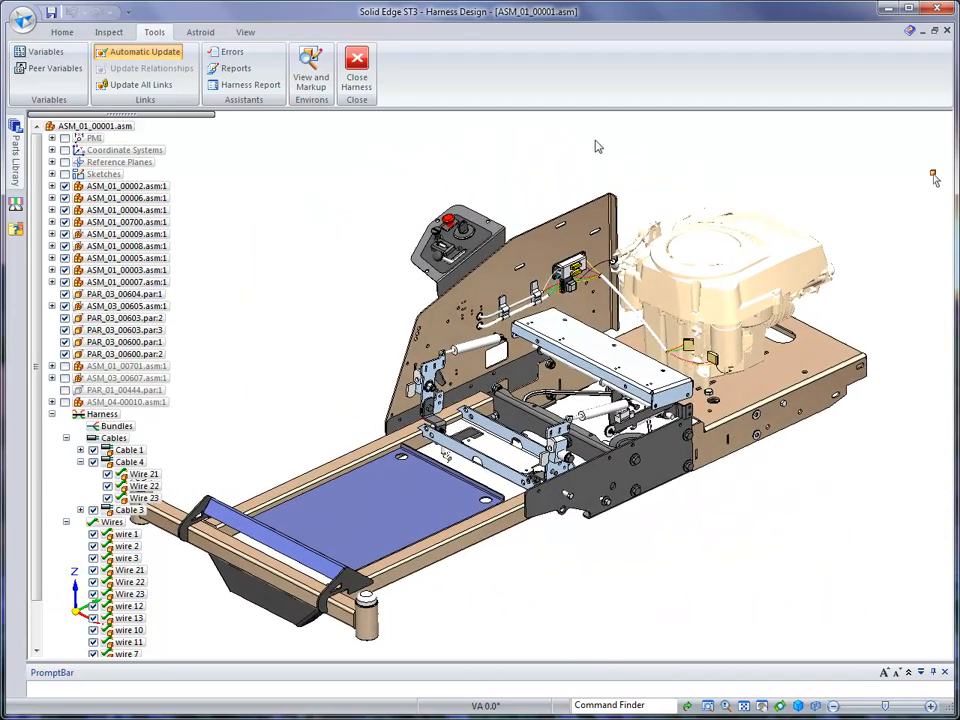
click(64, 33)
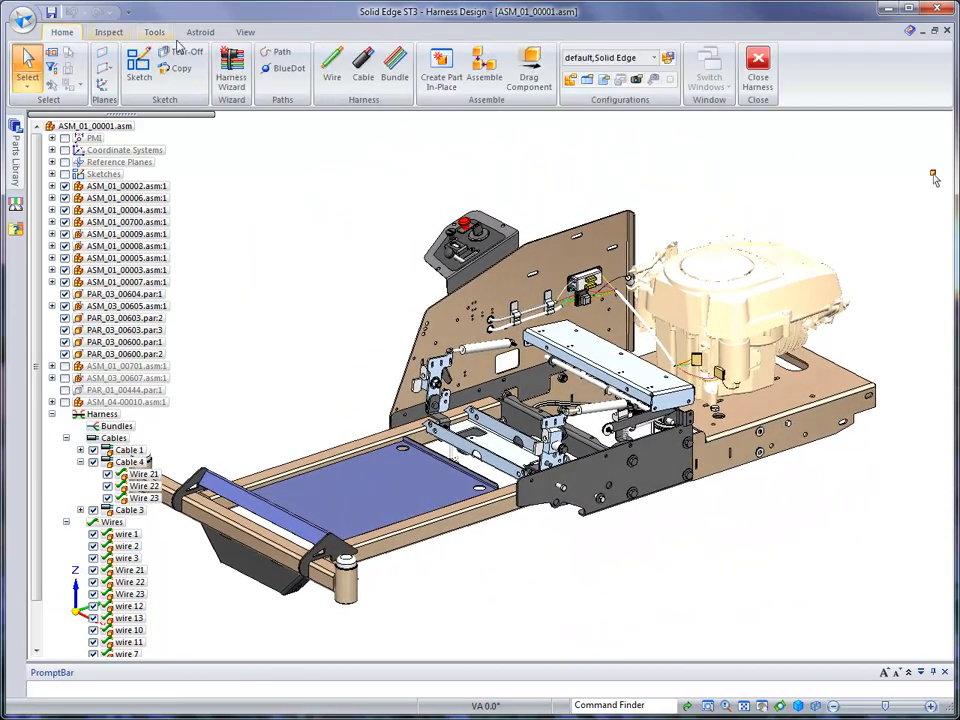
click(757, 68)
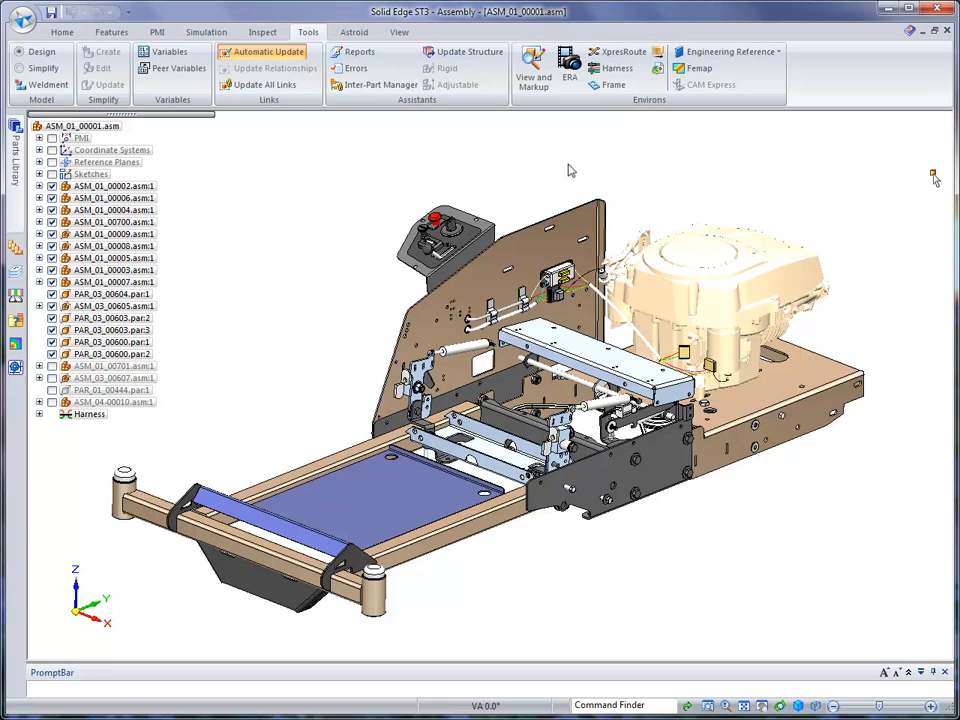
click(62, 34)
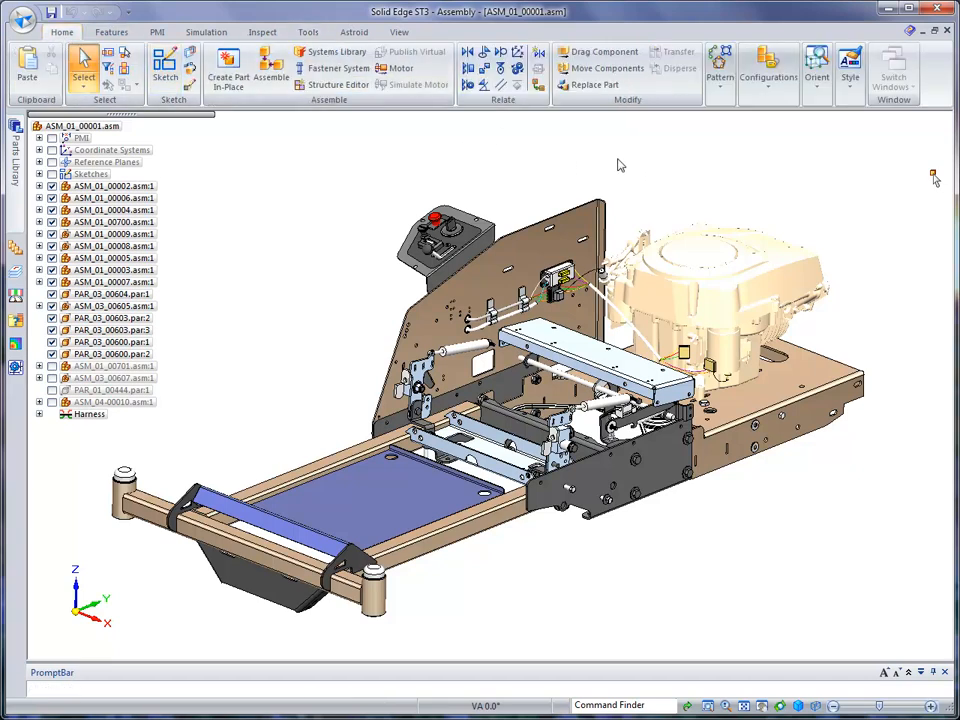